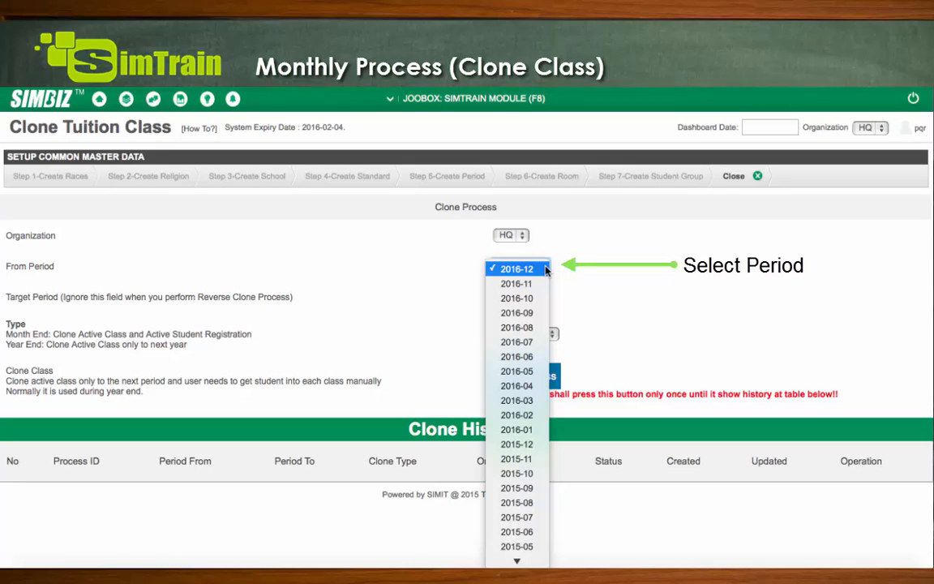
Clone the tuition classes from period 2016-01 to target period 2016-02 using the Month End type
left_click(544, 435)
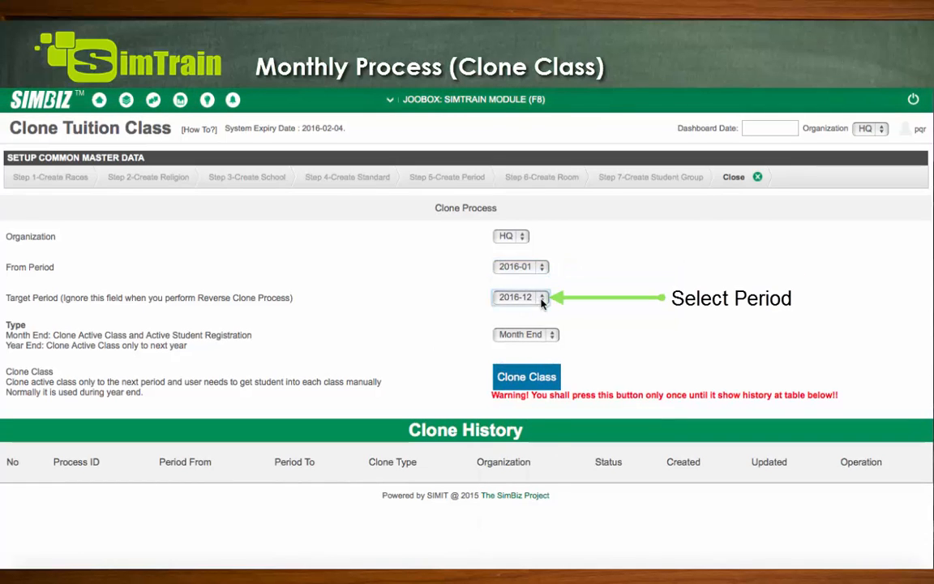
left_click(541, 298)
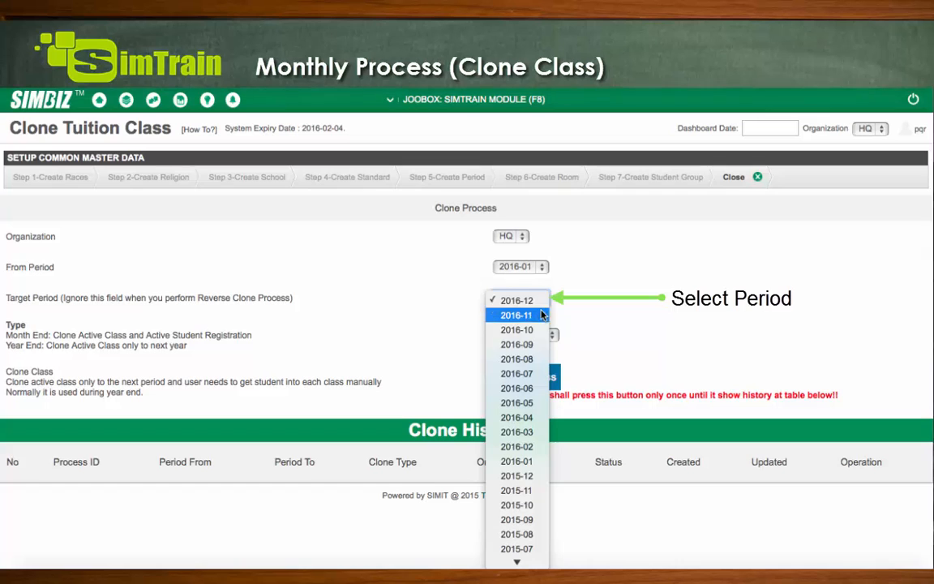
left_click(546, 447)
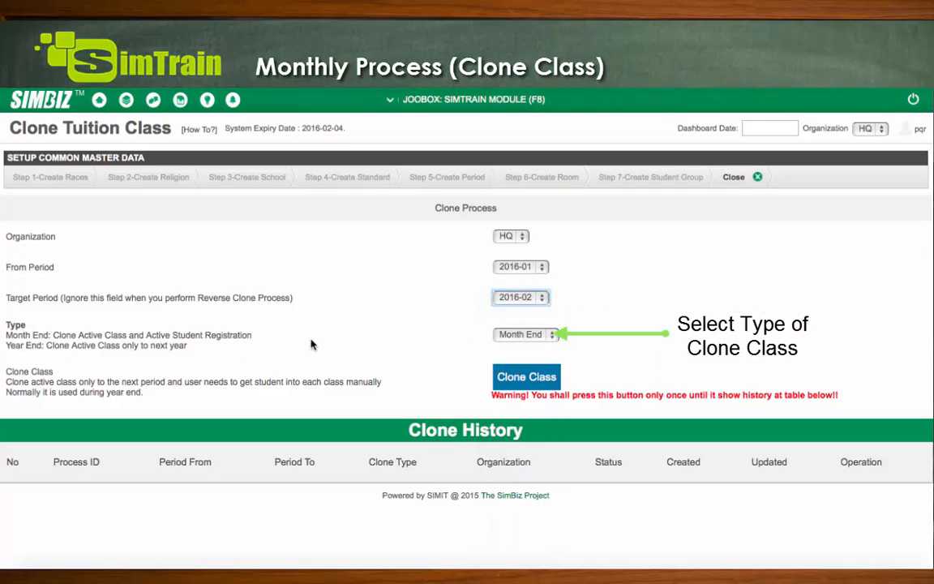
left_click(544, 341)
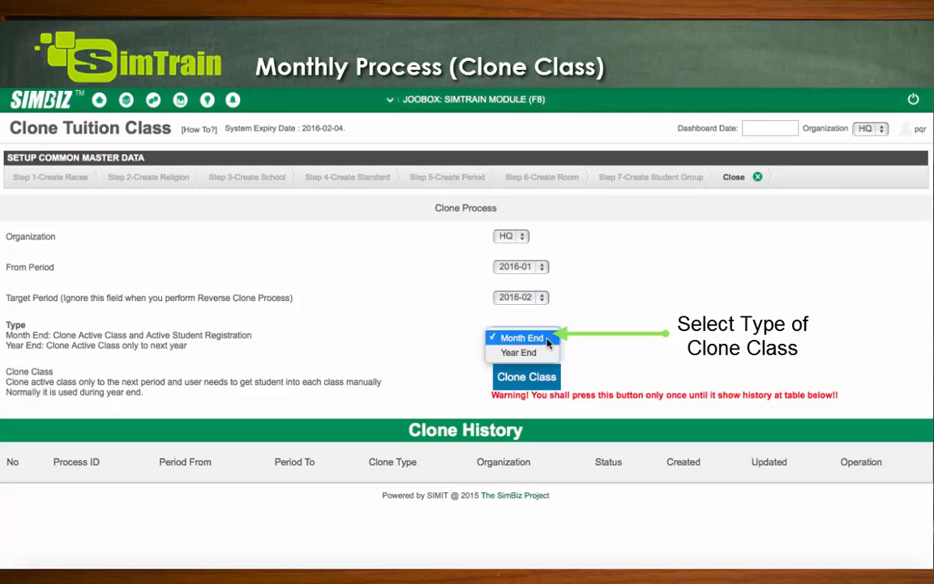
left_click(545, 337)
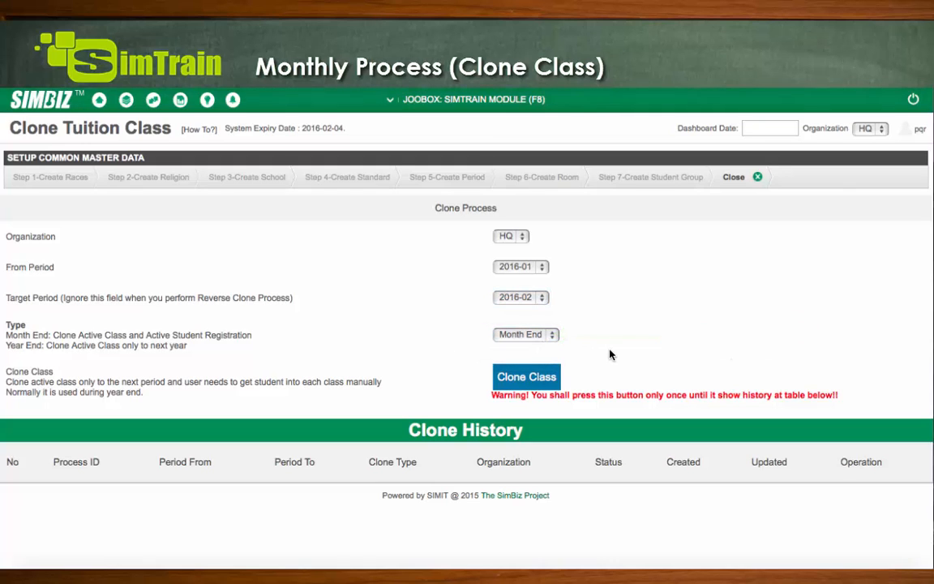
left_click(513, 378)
left_click(578, 237)
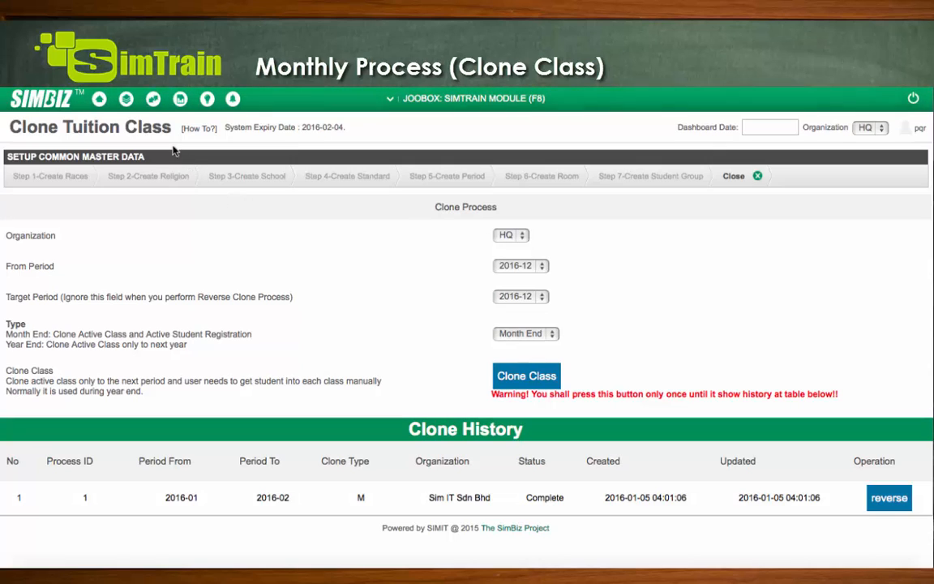
Display the class search form in Add/Edit Tuition Class and search for the existing tuition classes
left_click(152, 100)
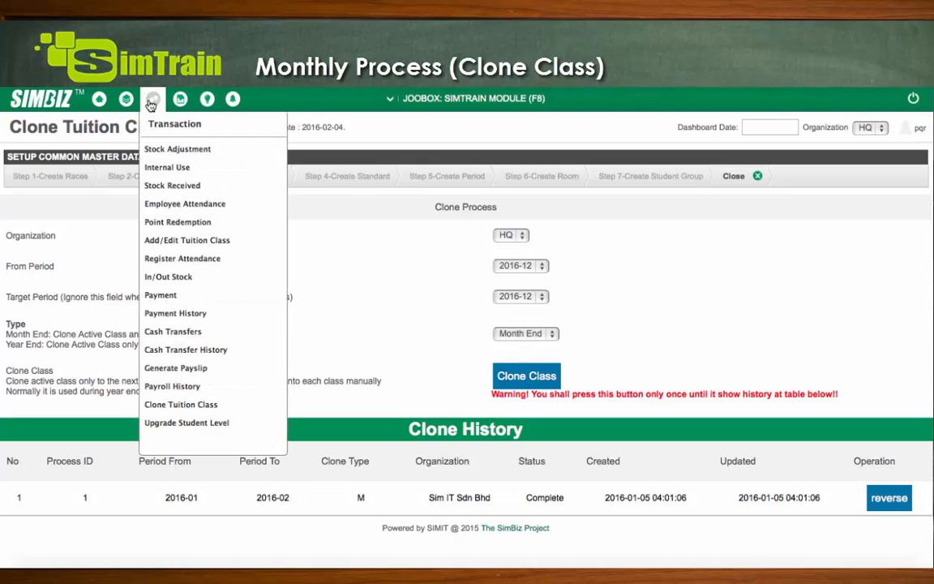
left_click(182, 149)
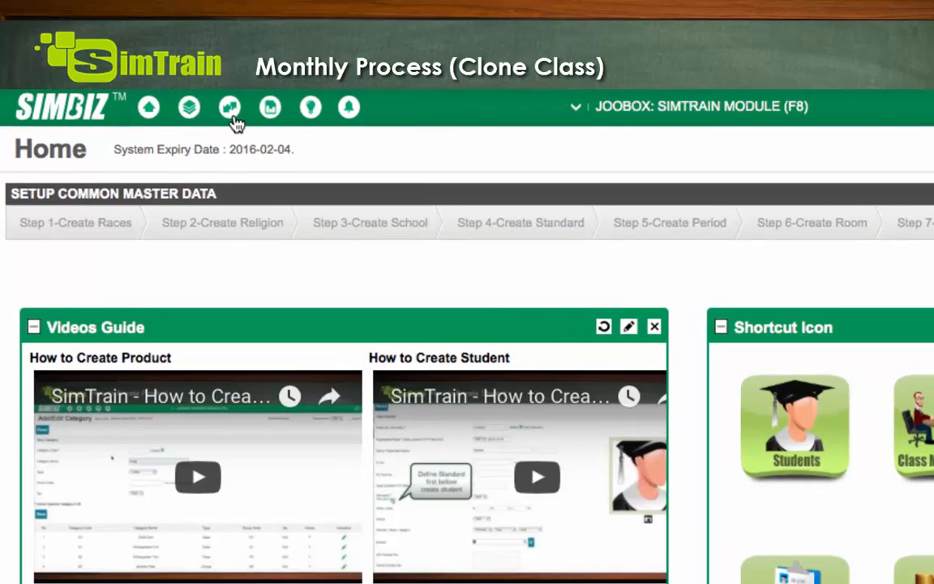
left_click(231, 109)
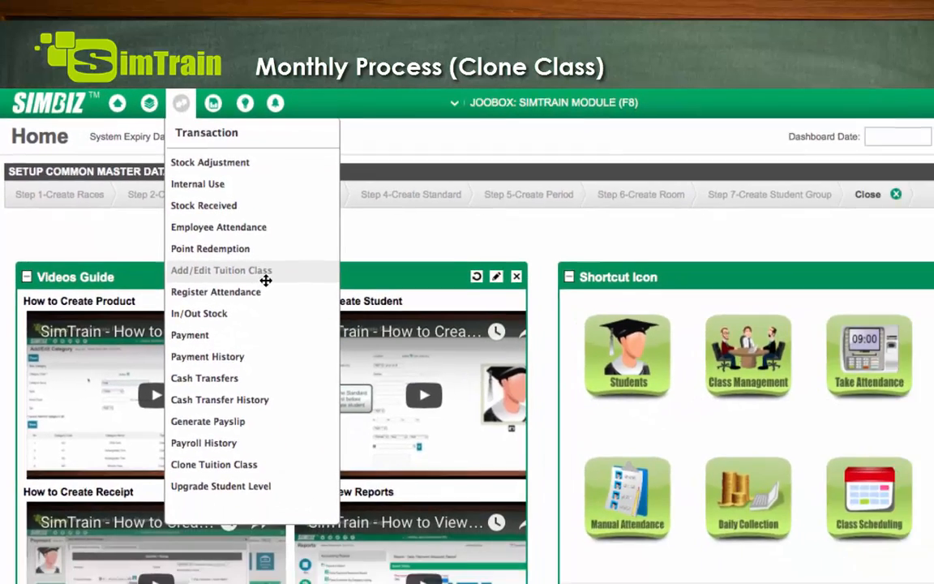
left_click(328, 319)
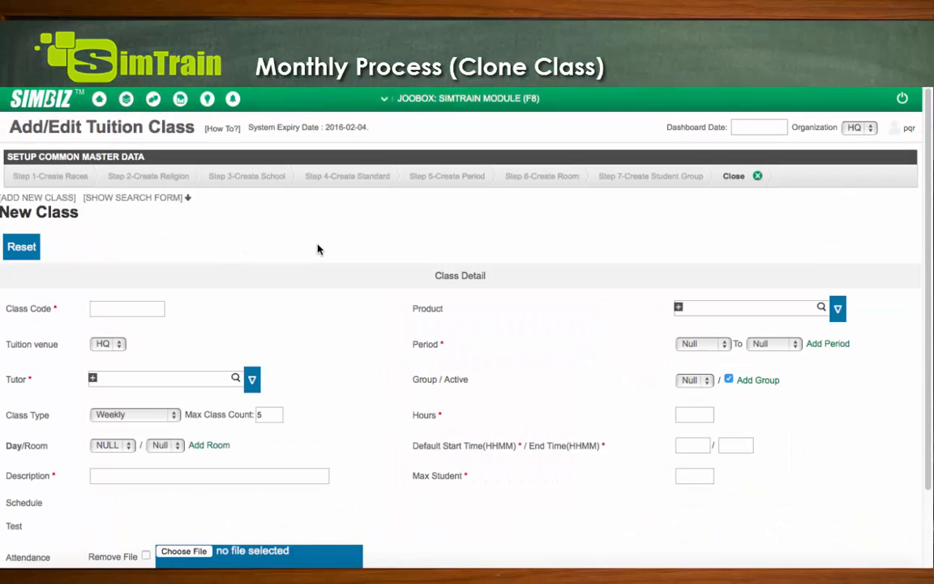
left_click(136, 198)
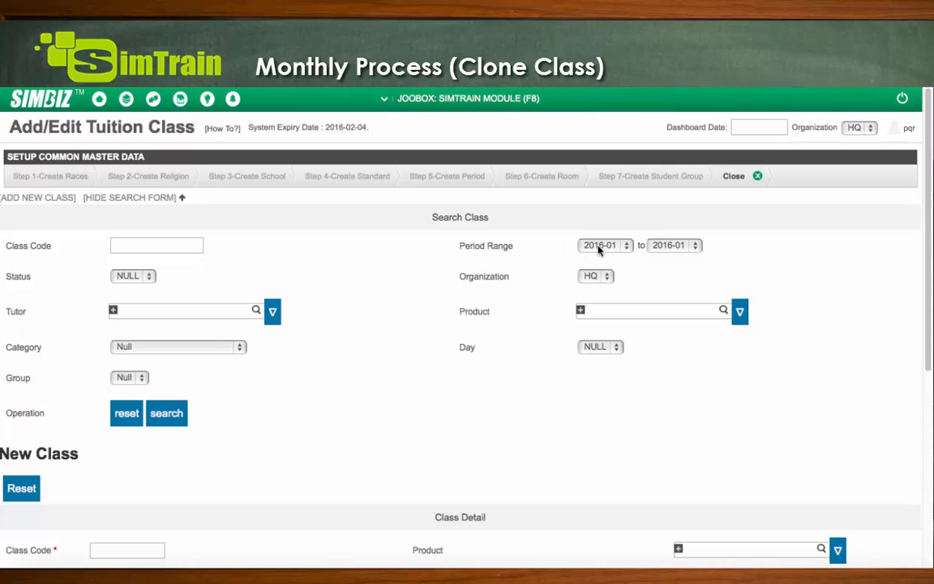
left_click(170, 415)
scroll(289, 528, "down", 1)
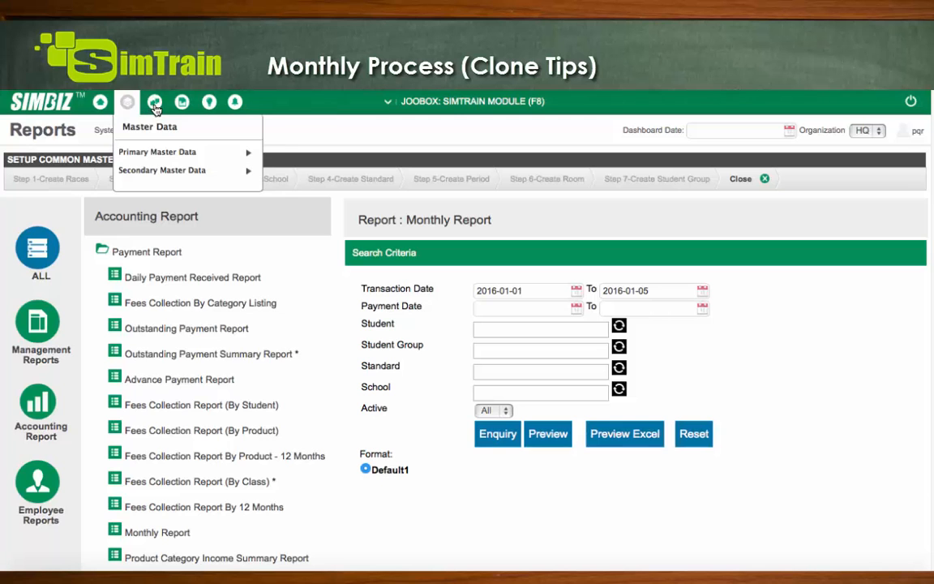
On the Clone Tuition Class page, set From Period to 2016-04 and Target Period to 2016-07
left_click(154, 101)
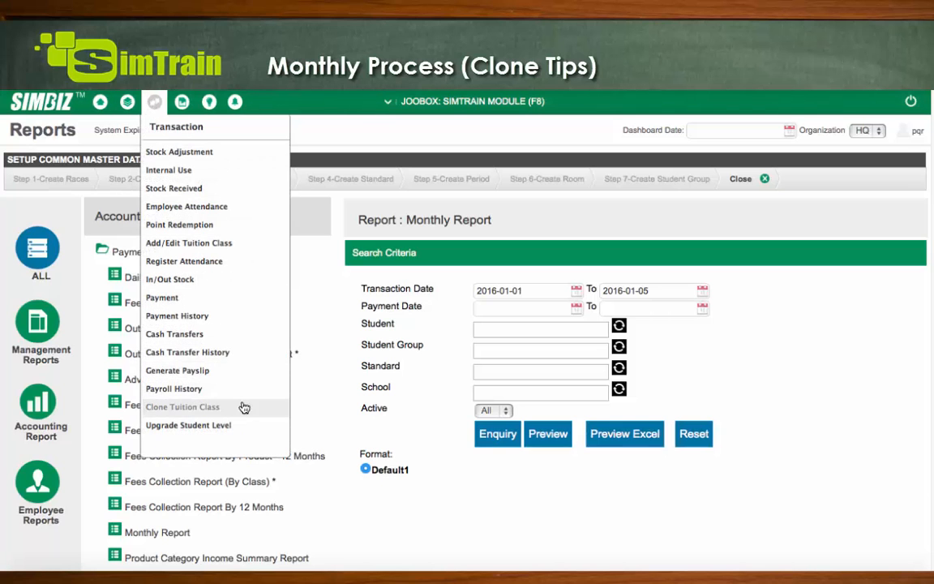
left_click(243, 408)
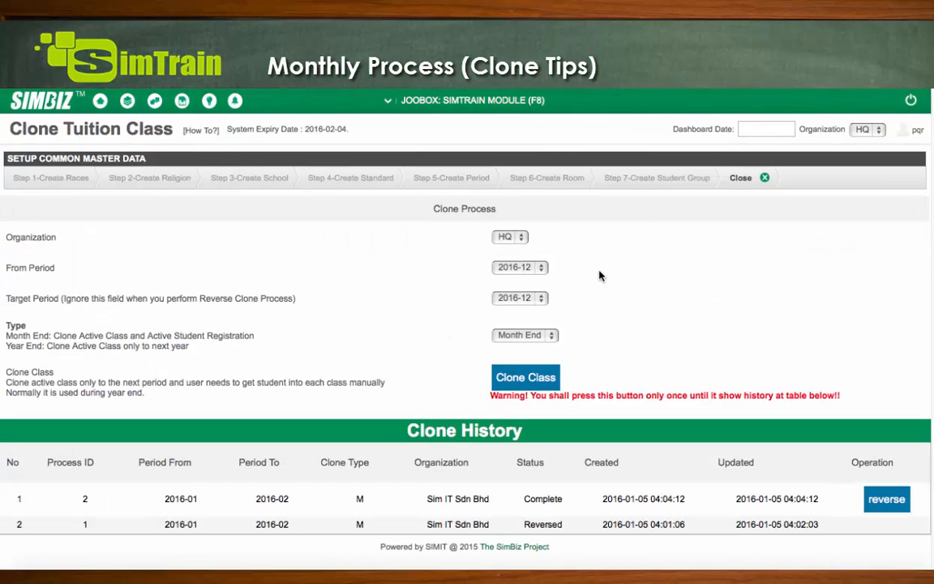
left_click(542, 269)
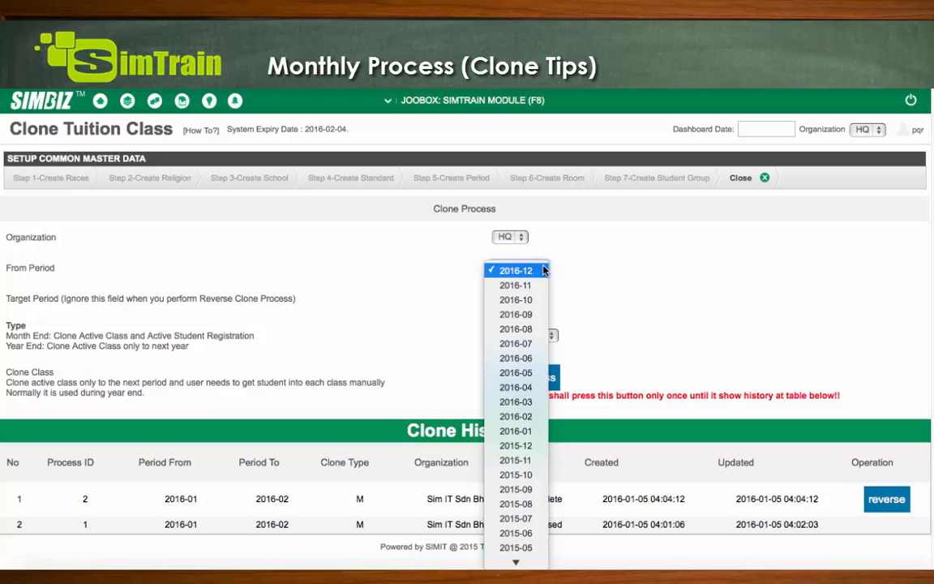
left_click(541, 390)
left_click(536, 274)
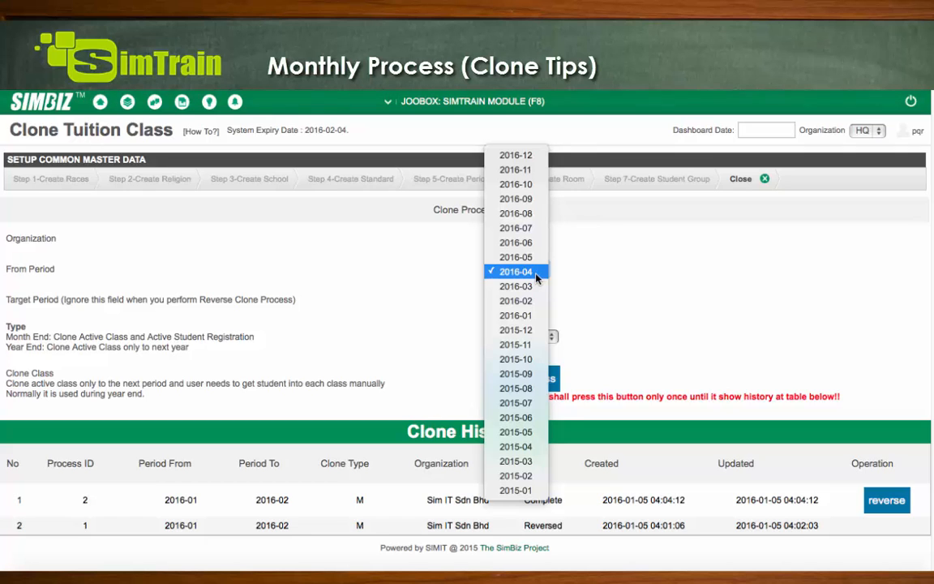
left_click(536, 274)
left_click(540, 303)
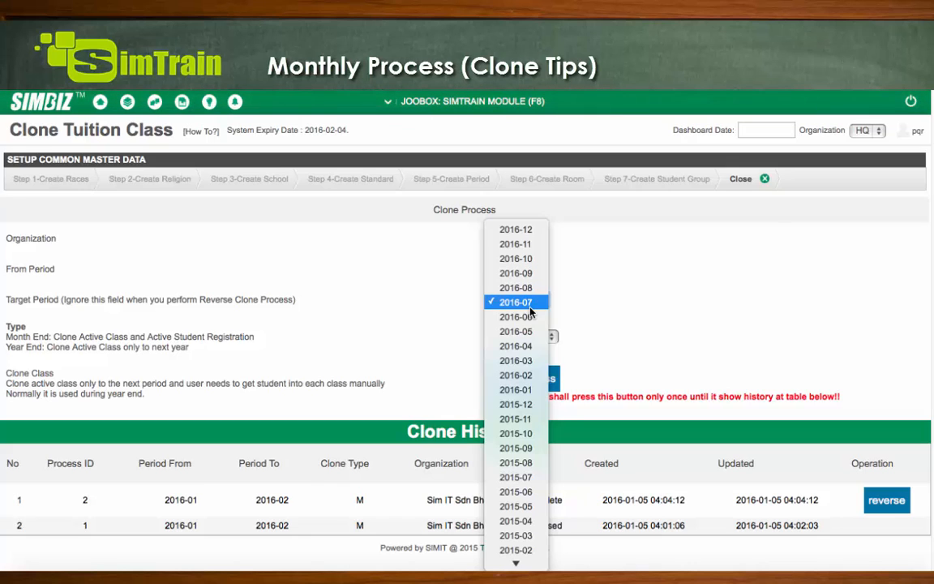
left_click(527, 302)
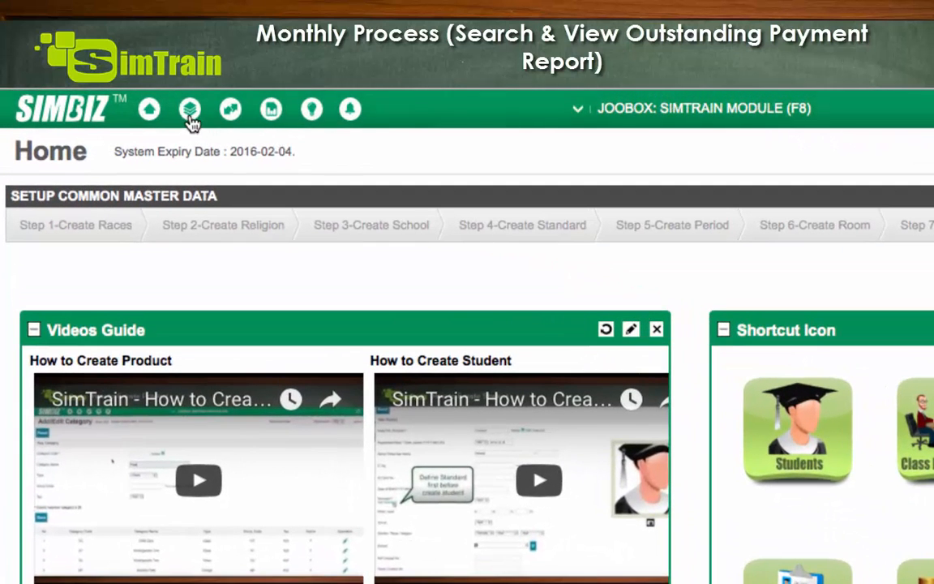
Search the tuition classes in Add/Edit Tuition Class for period range 2016-02 to 2016-02 and review the listed class's details and student quantity
left_click(229, 111)
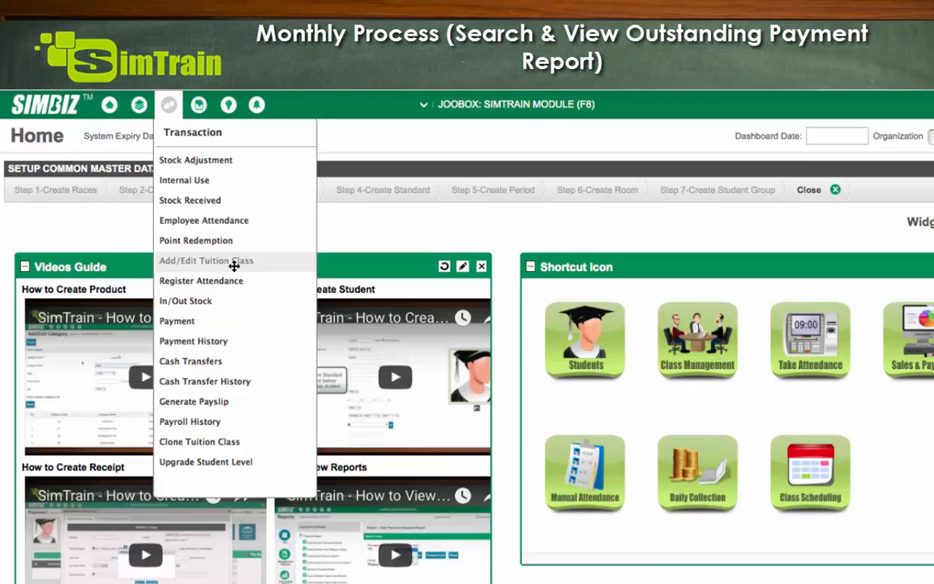
left_click(318, 324)
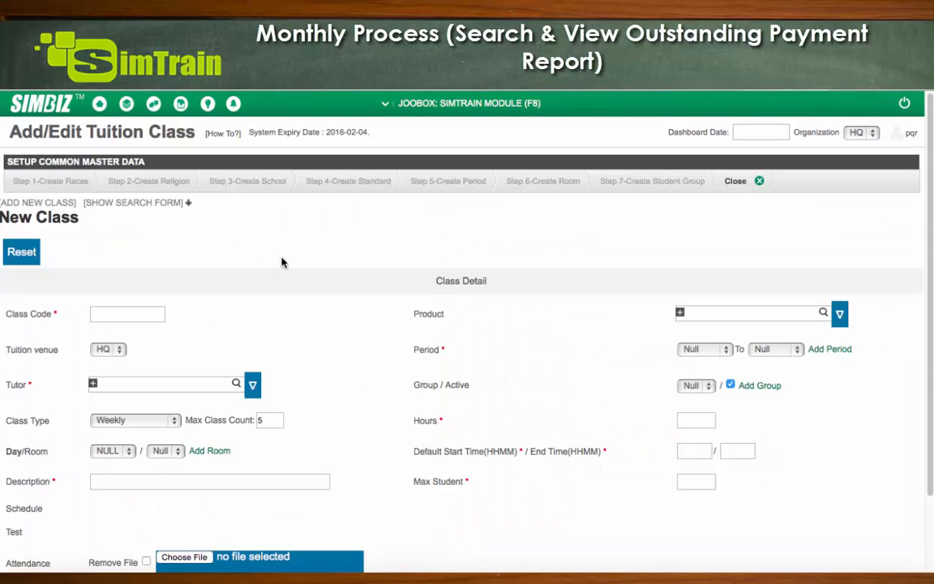
left_click(144, 207)
left_click(629, 253)
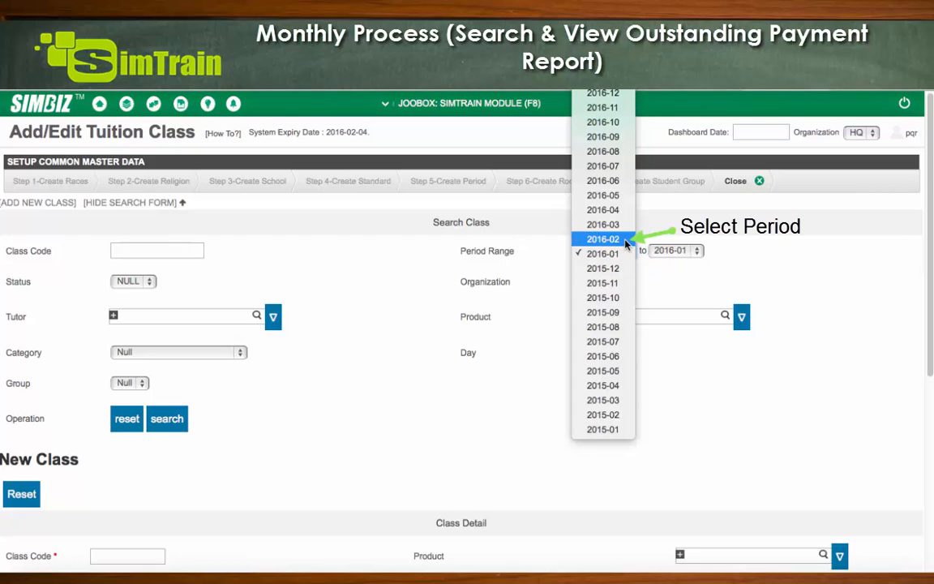
left_click(627, 240)
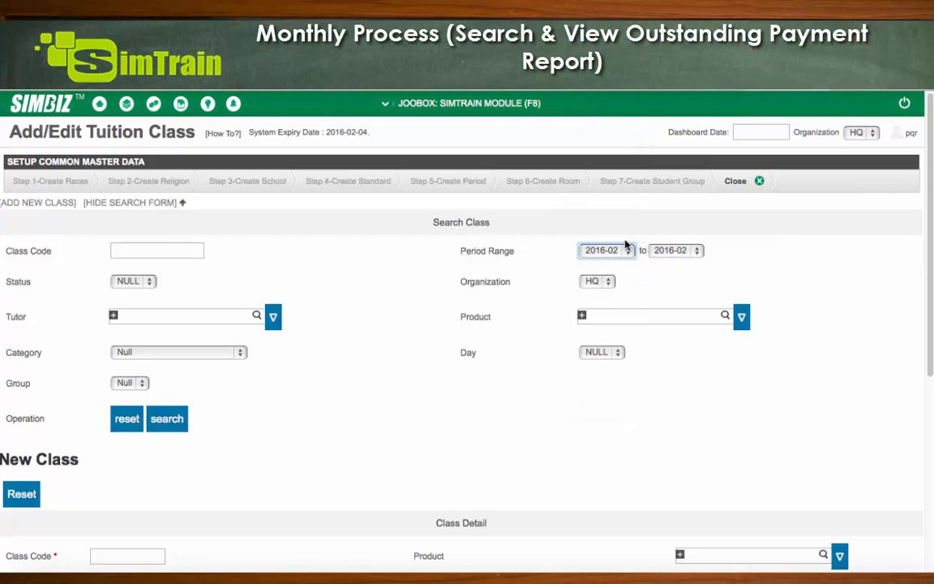
left_click(167, 419)
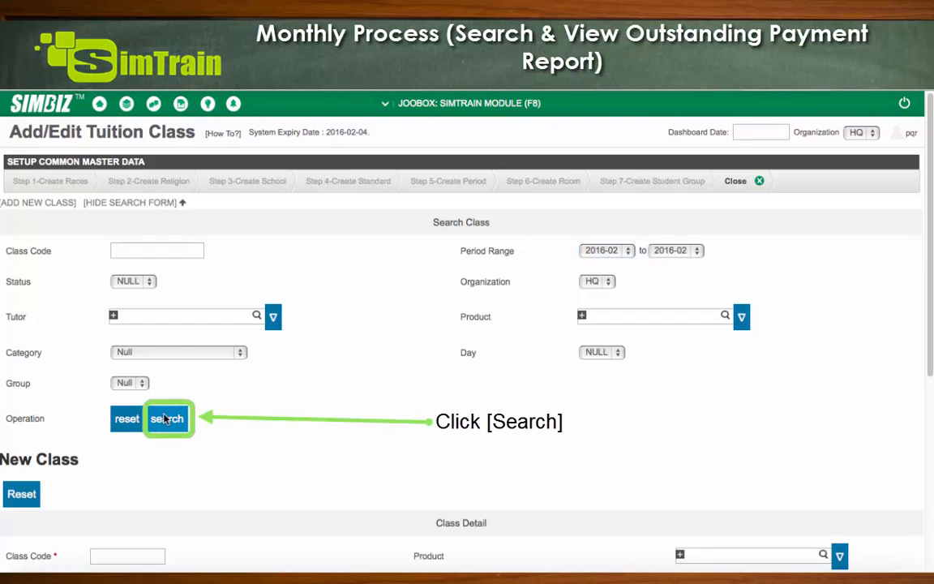
scroll(328, 399, "down", 2)
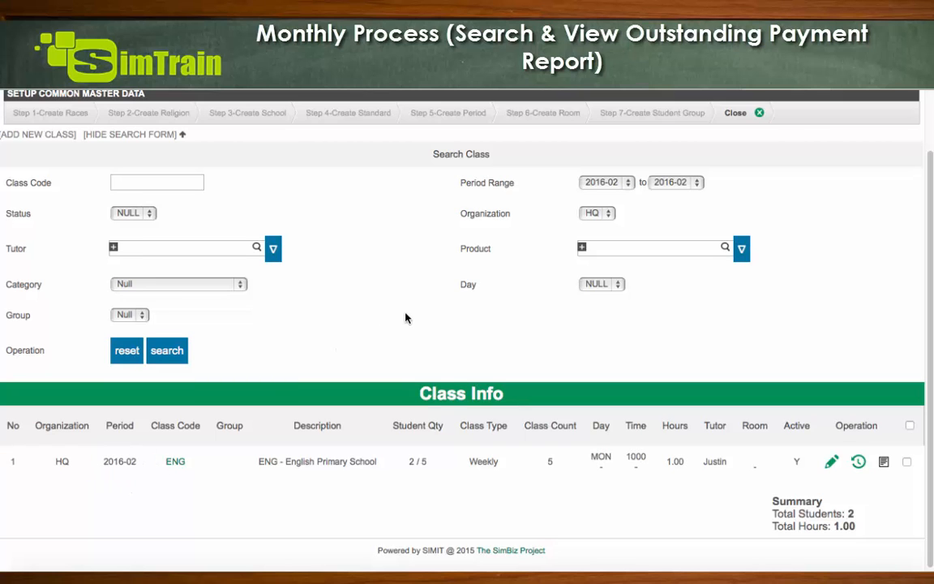
scroll(426, 297, "up", 2)
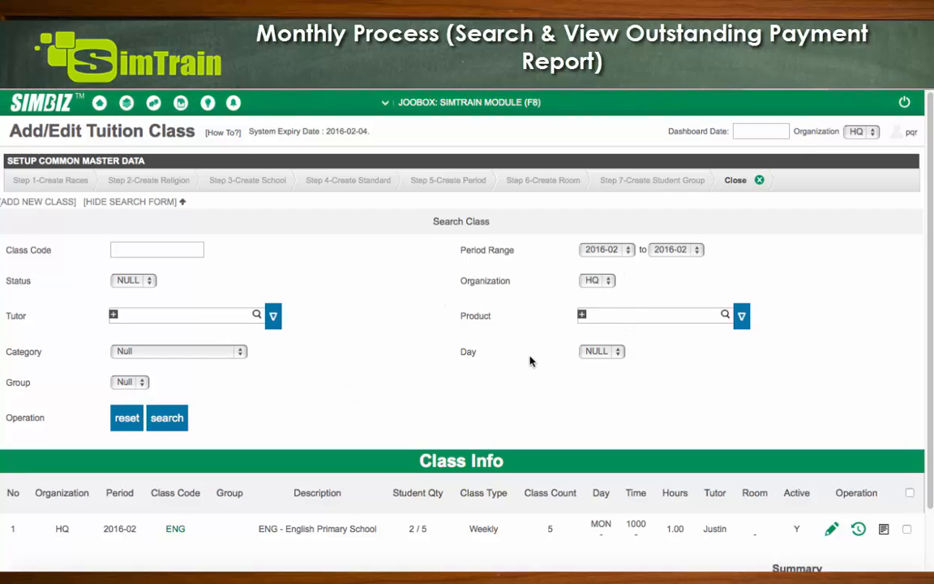
scroll(529, 365, "down", 2)
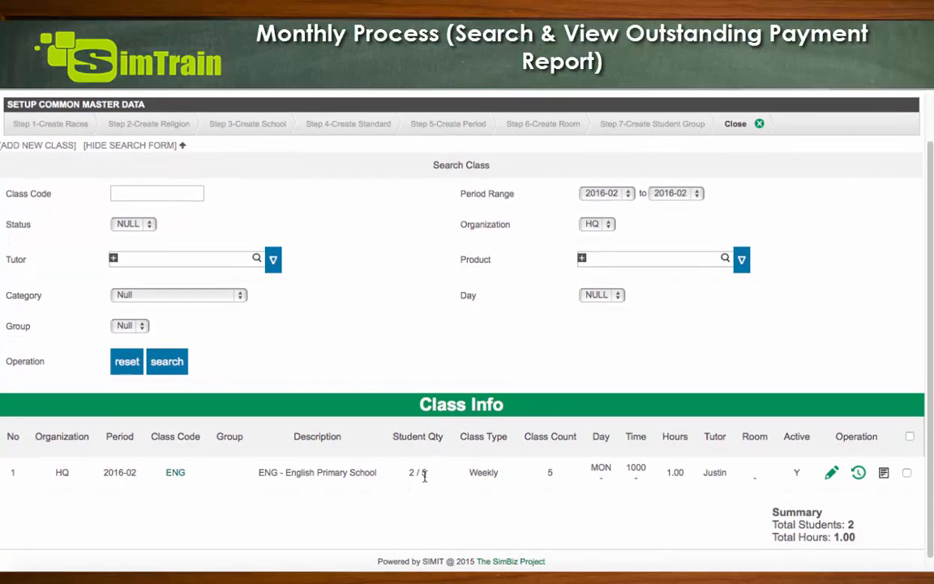
scroll(423, 473, "up", 1)
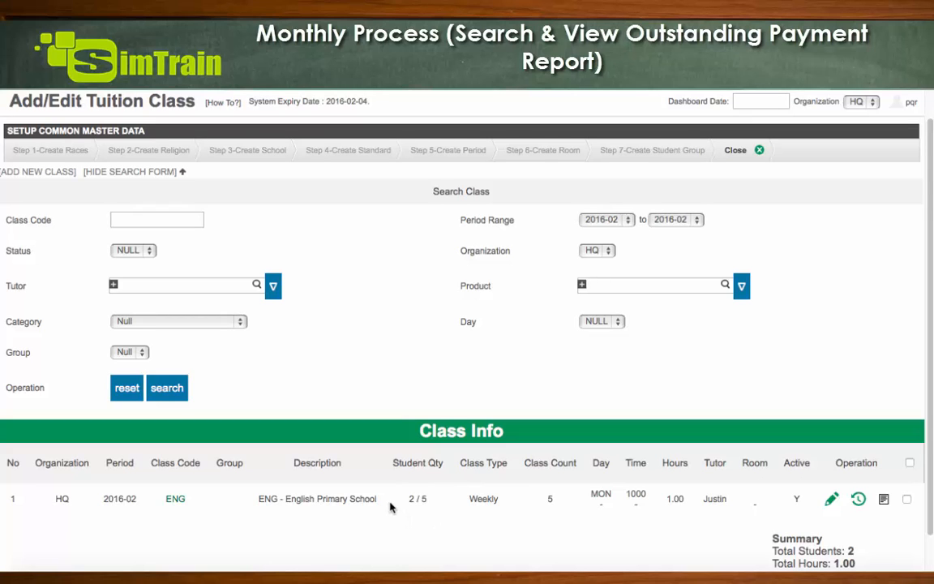
Open the Outstanding Payment Report among the accounting reports
scroll(390, 507, "up", 1)
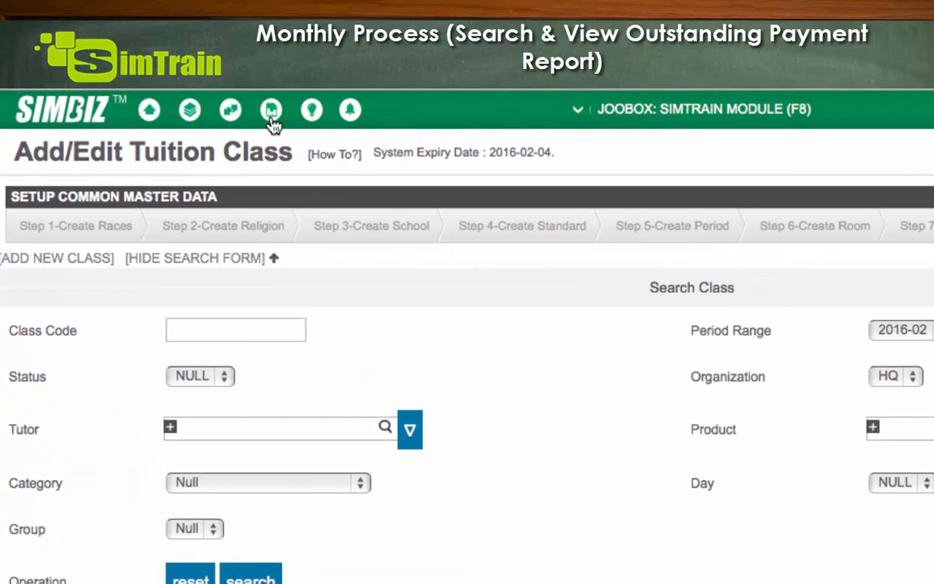
left_click(271, 114)
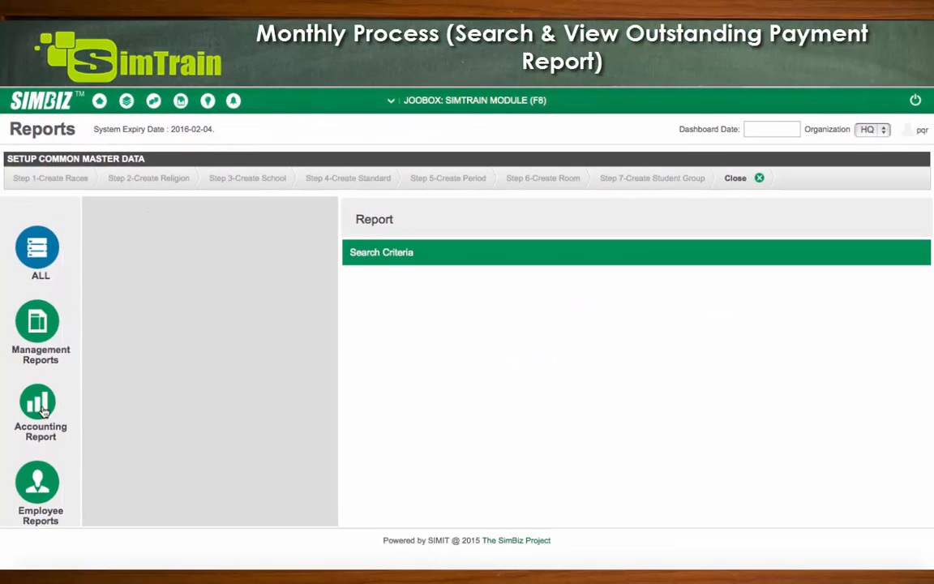
left_click(40, 405)
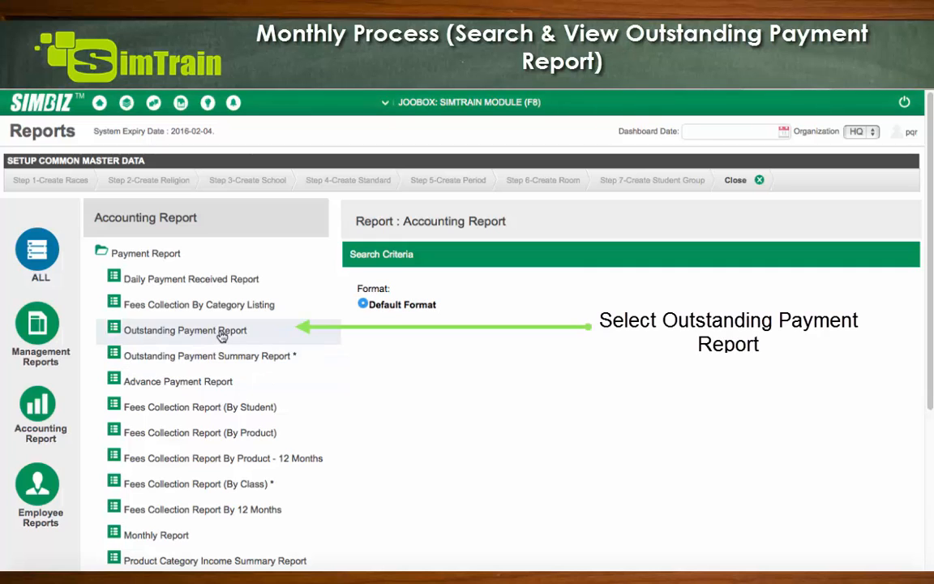
left_click(220, 333)
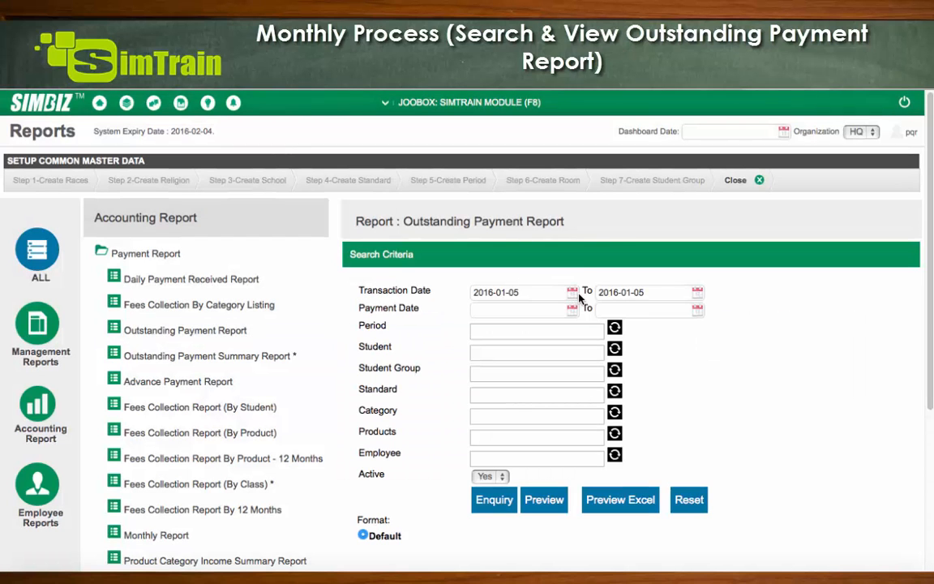
Set the start of the report's Transaction Date range to 2016-01-01
left_click(571, 292)
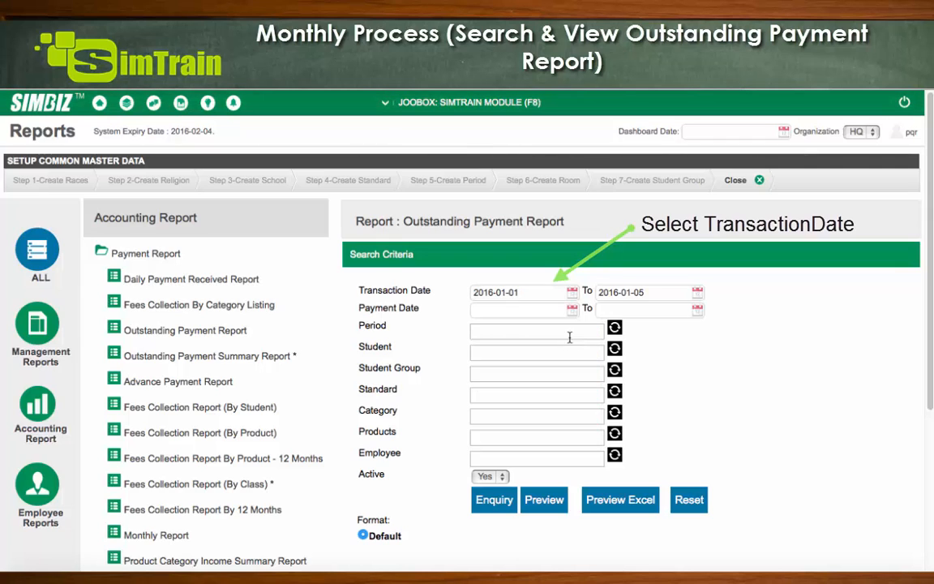
left_click(571, 338)
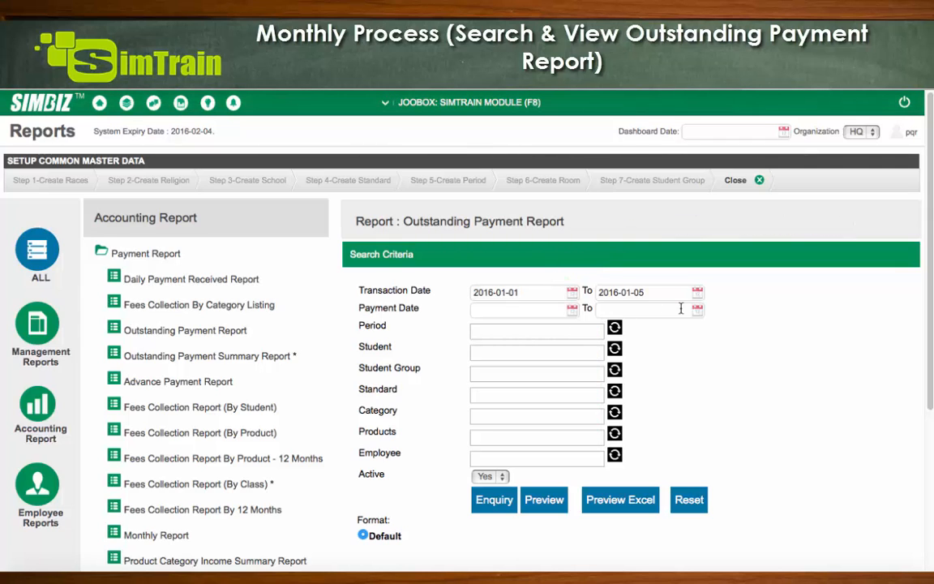
scroll(682, 354, "up", 1)
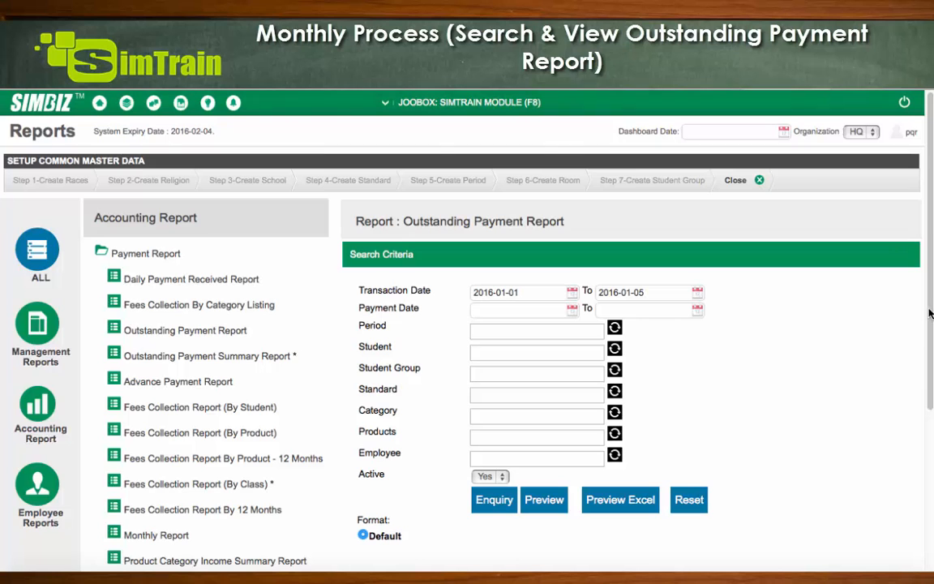
left_click_drag(930, 312, 931, 333)
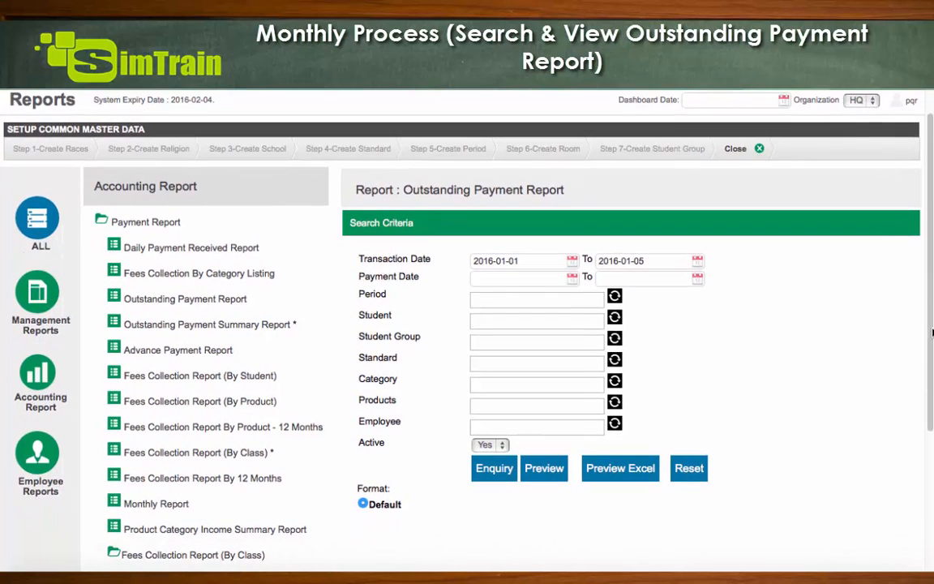
Preview the Outstanding Payment Report for the chosen transaction dates and close the preview
left_click(558, 476)
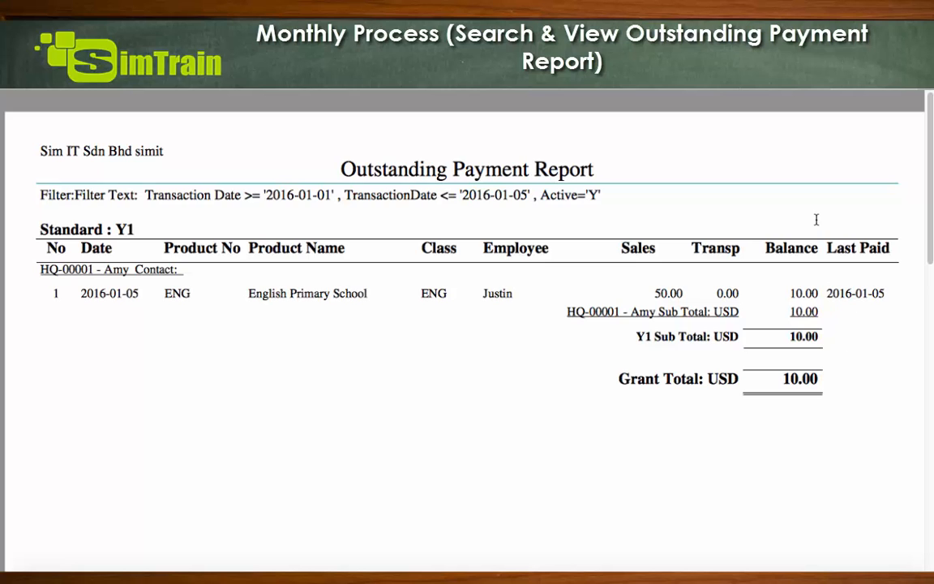
key("super+w")
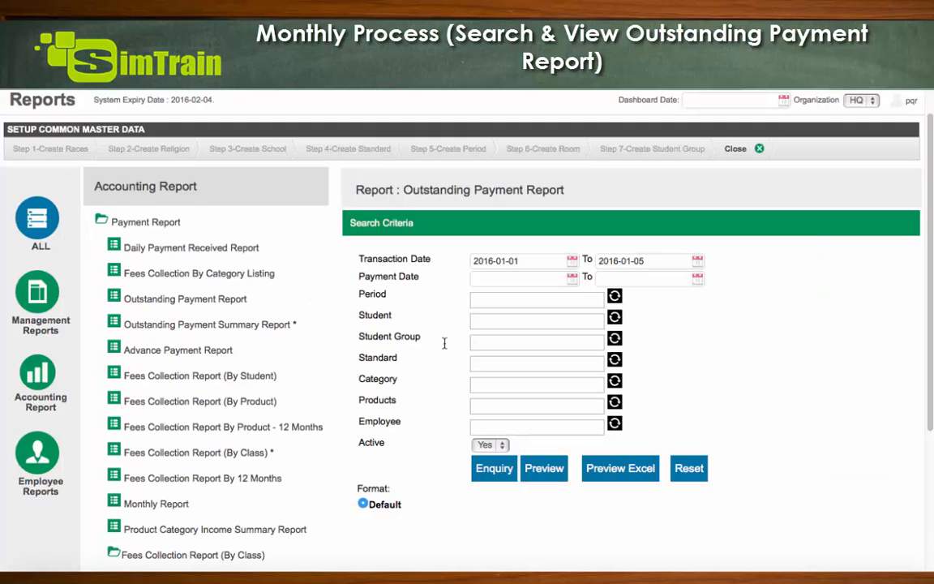
Open the Monthly Report among the payment reports and set the start of its Transaction Date range to 2016-01-01
scroll(187, 488, "down", 1)
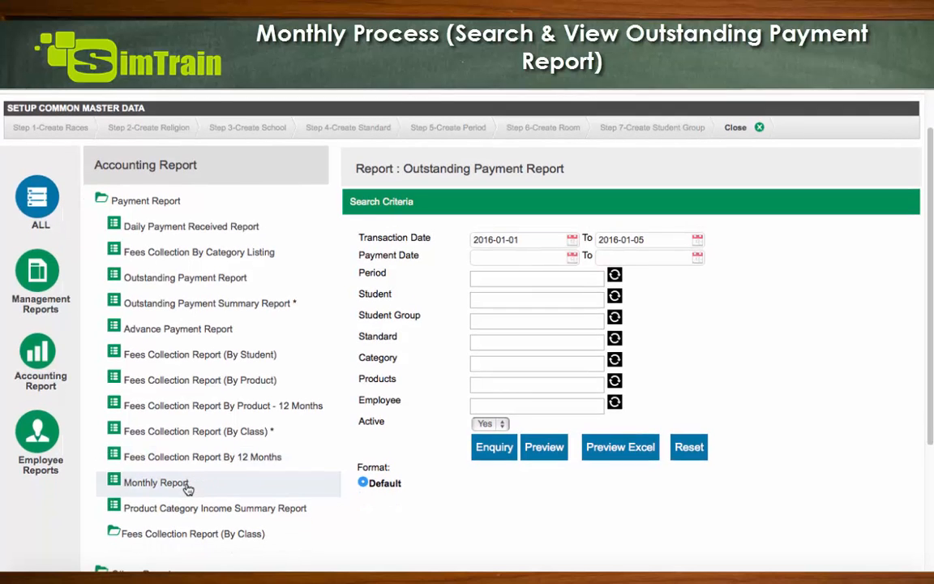
left_click(187, 487)
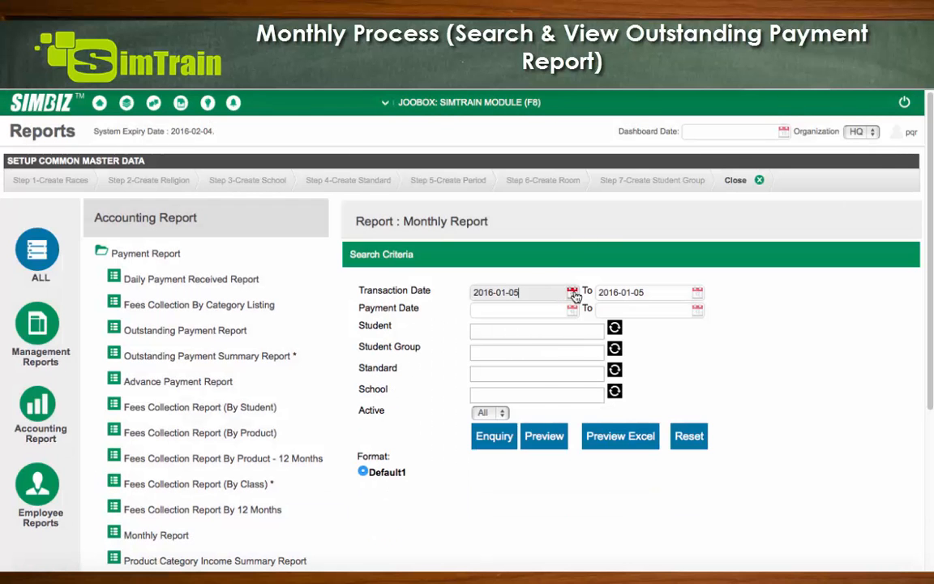
left_click(572, 292)
left_click(569, 338)
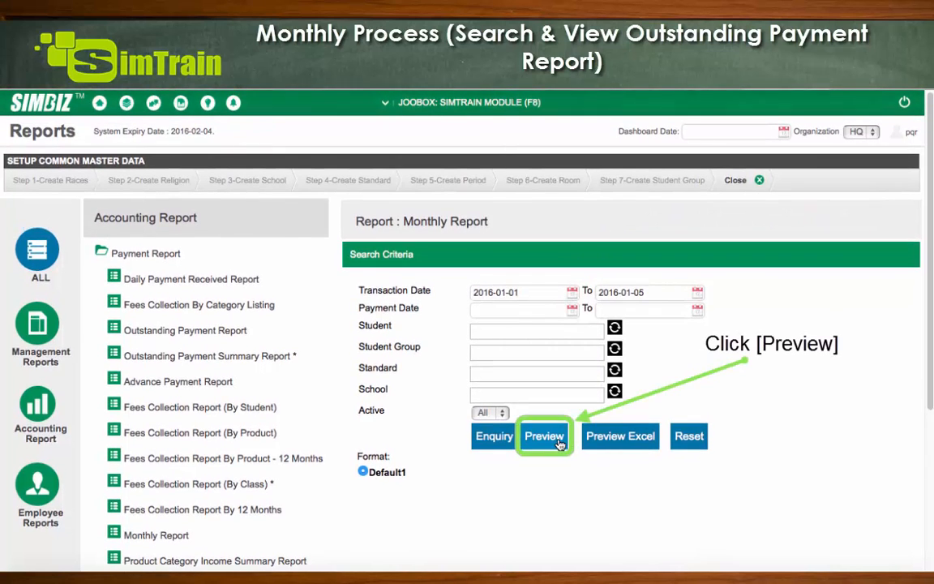
Preview the Monthly Report and examine its fees versus paid chart and each student's outstanding amount
left_click(559, 442)
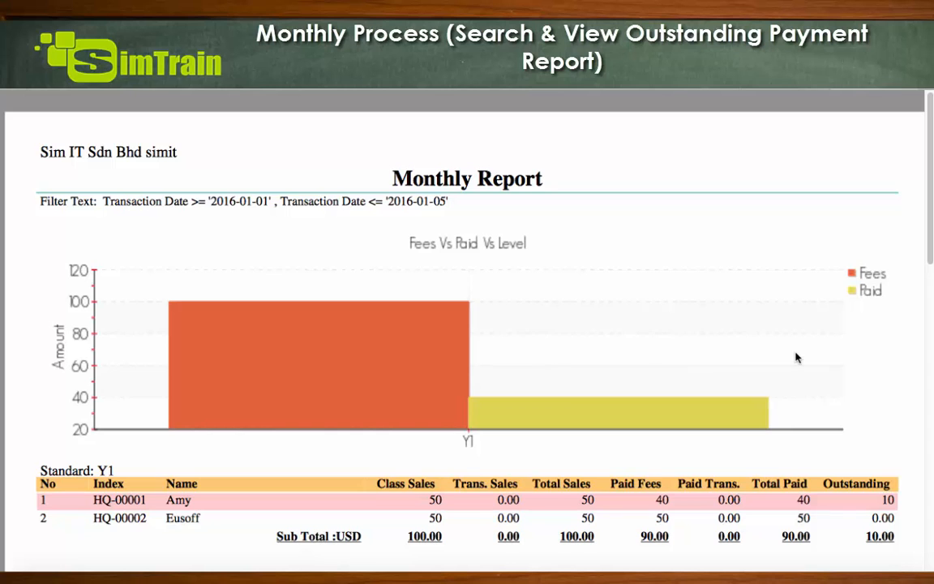
scroll(795, 357, "down", 1)
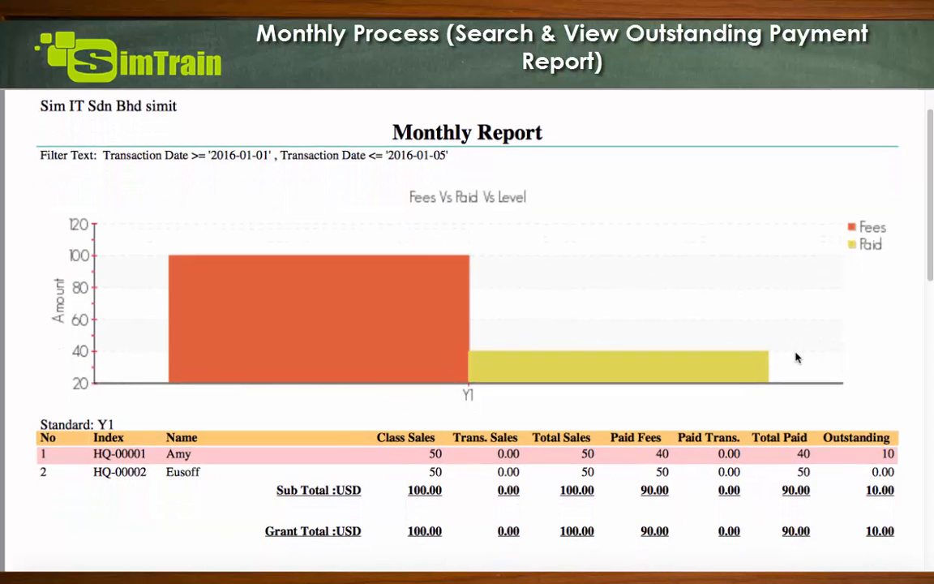
scroll(467, 417, "down", 1)
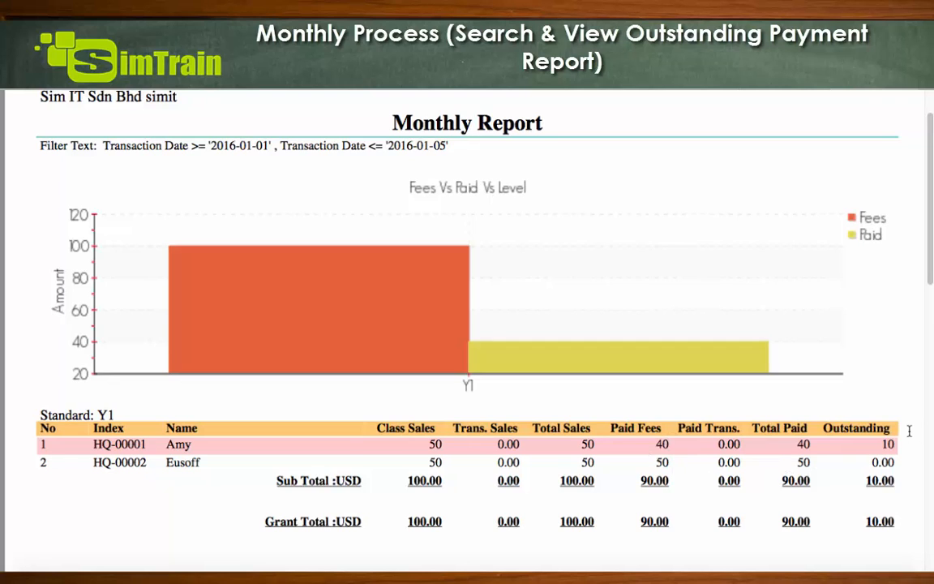
scroll(881, 478, "down", 1)
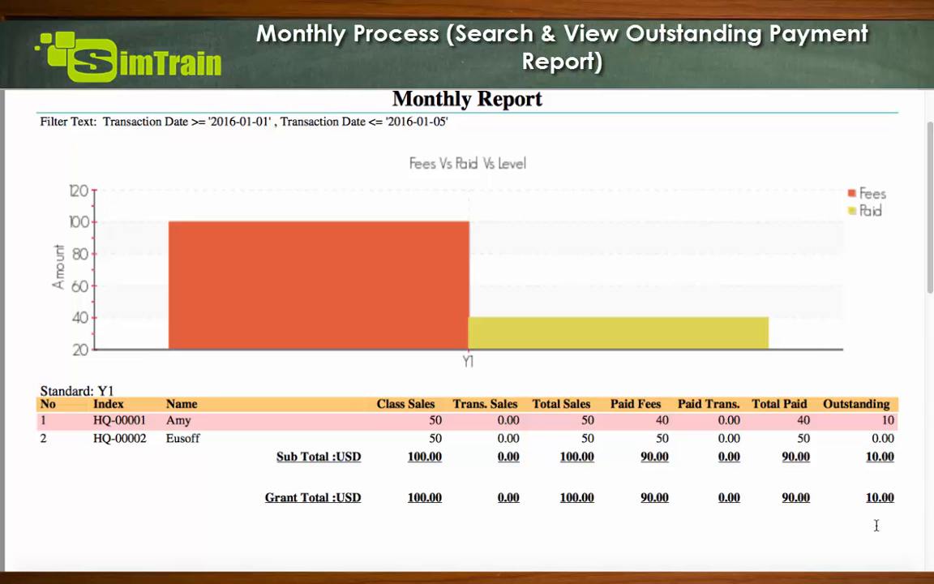
scroll(875, 525, "up", 2)
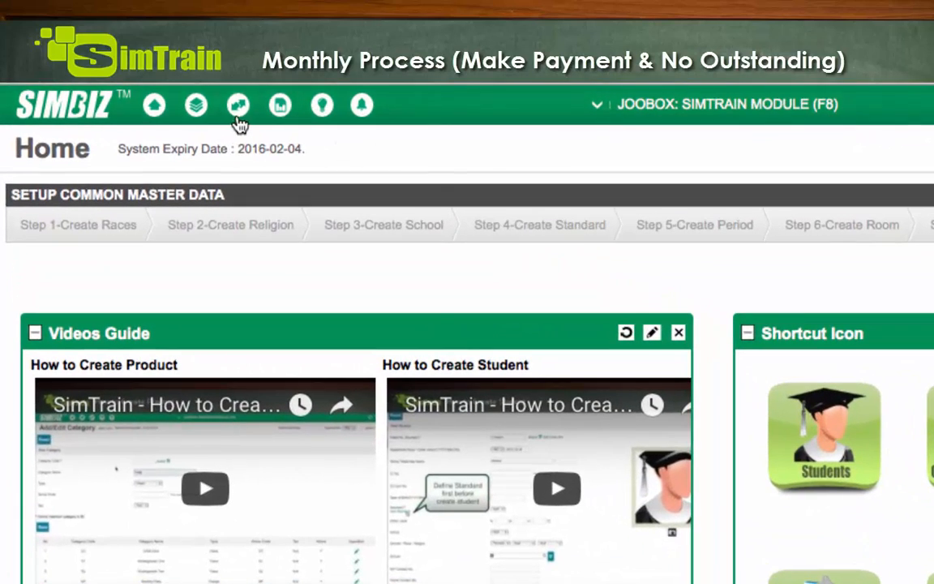
Open the Payment transaction page and create a payment for the first listed student
left_click(238, 120)
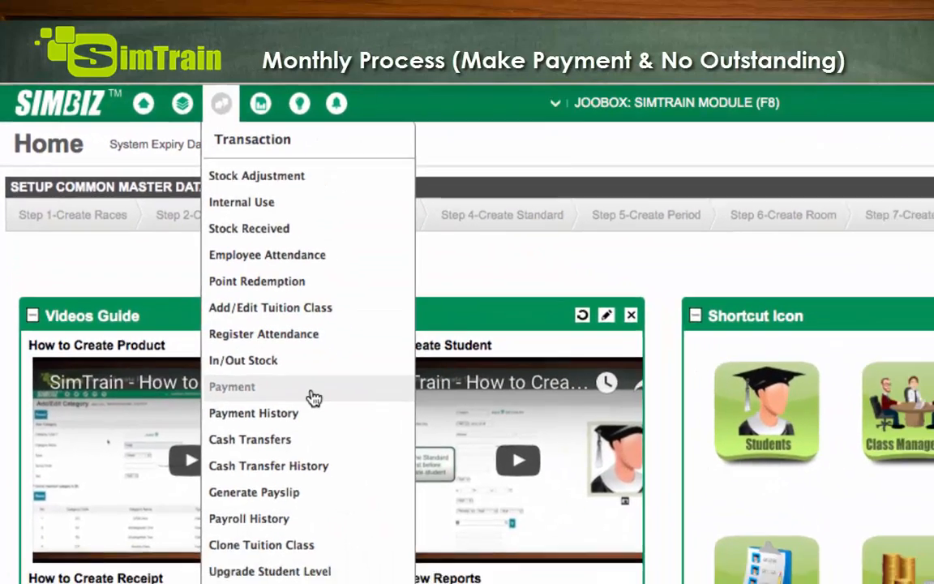
left_click(314, 397)
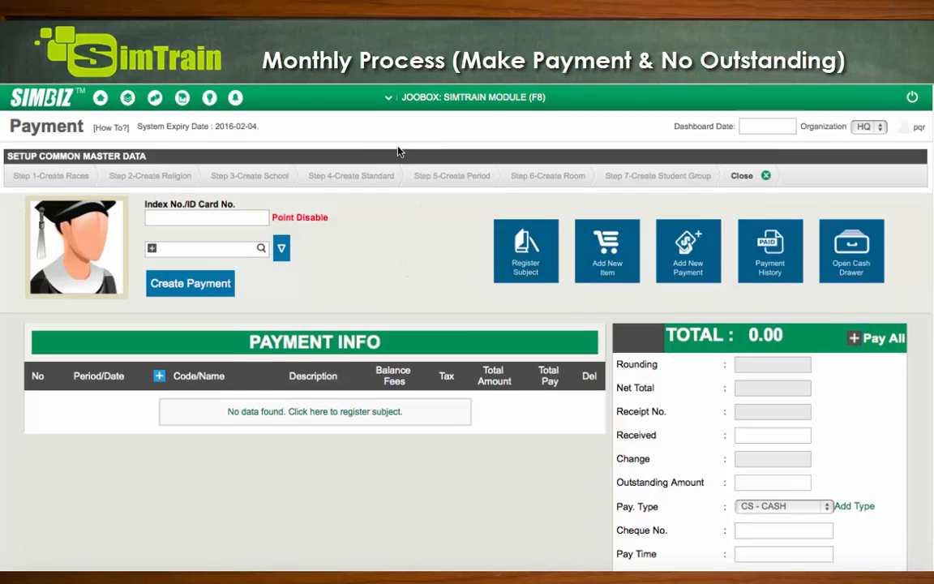
right_click(442, 144)
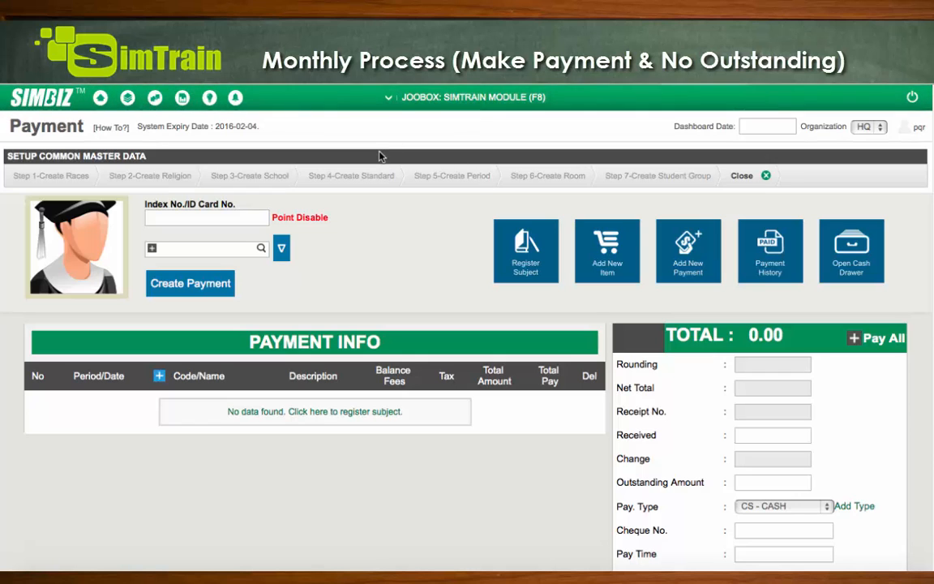
left_click(198, 251)
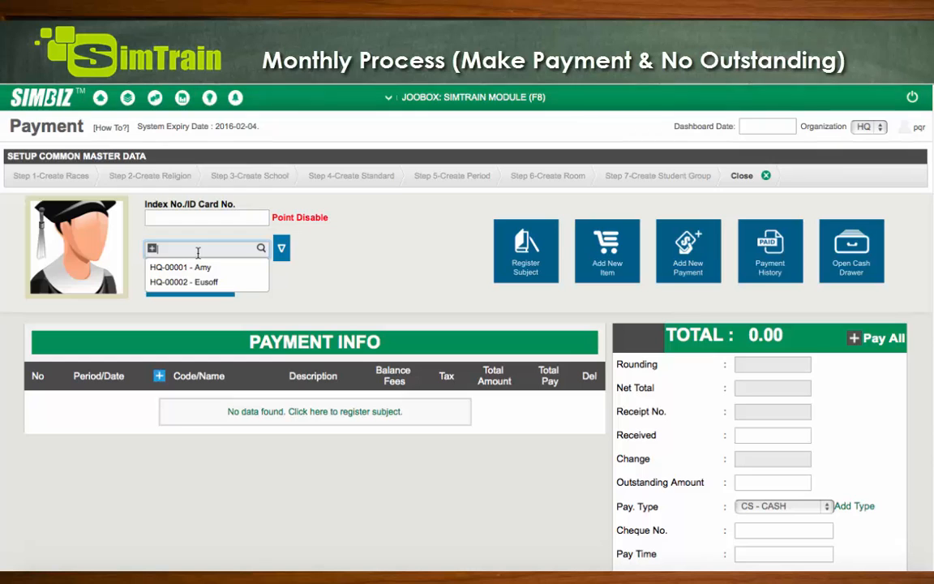
left_click(222, 268)
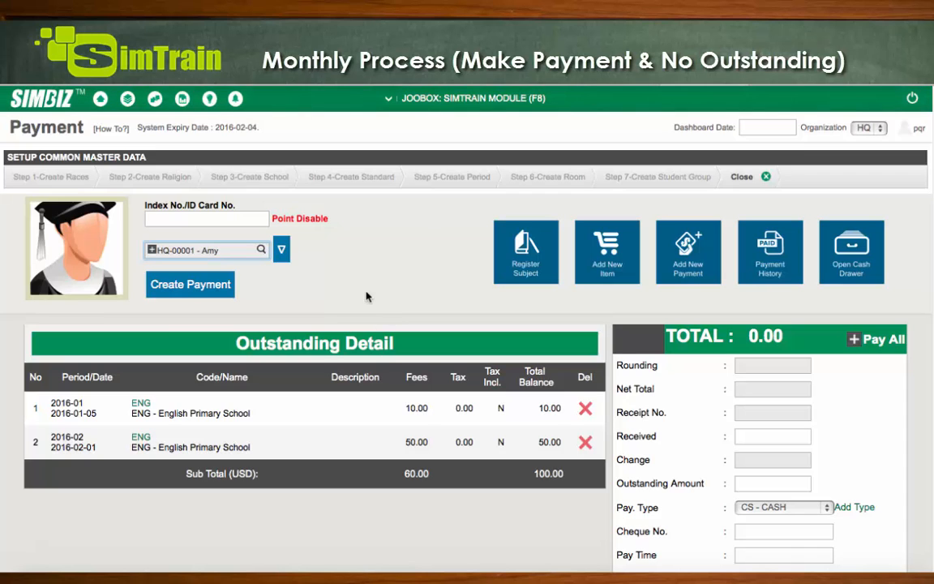
left_click(198, 291)
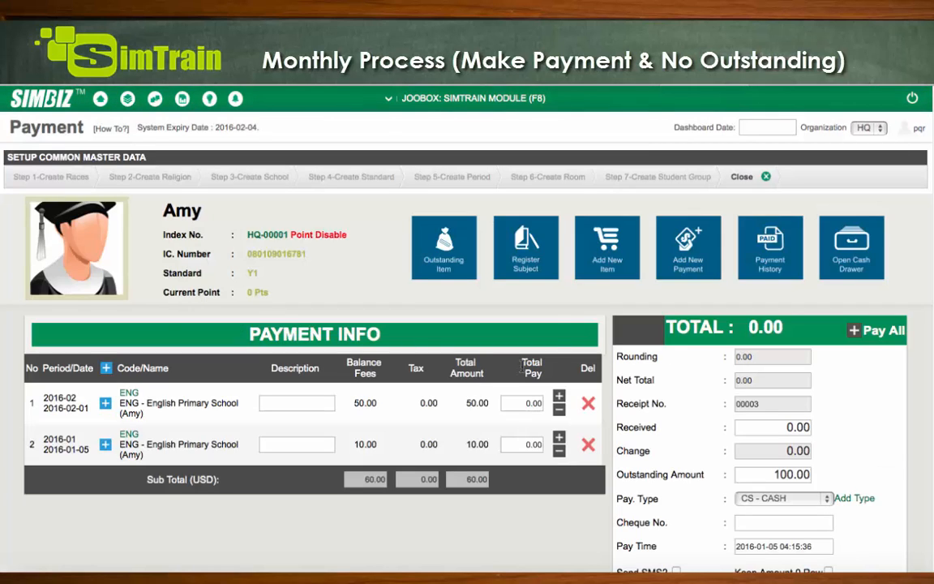
Allocate full payment of 50.00 to the 2016-02 fee and 10.00 to the 2016-01 fee, with 60.00 as the received amount
left_click(559, 397)
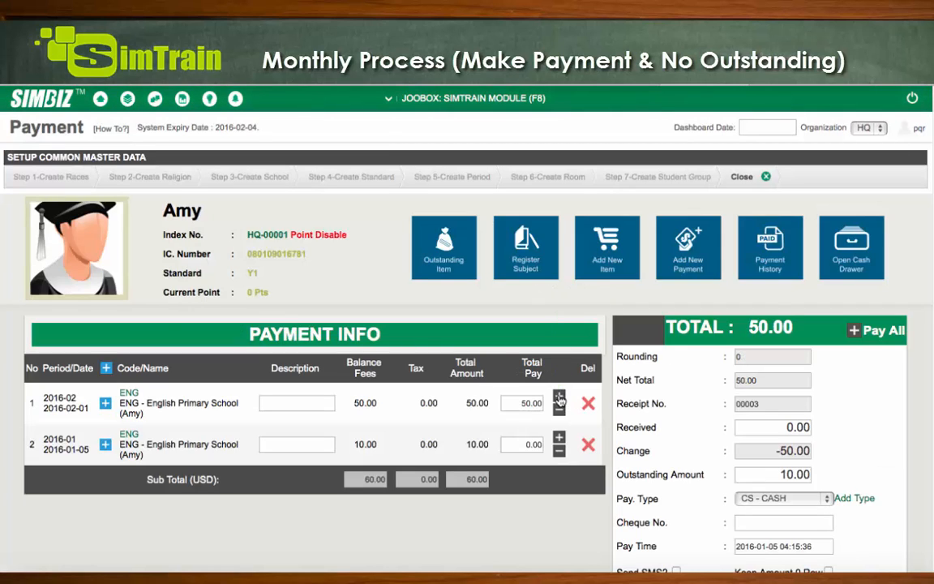
left_click(559, 438)
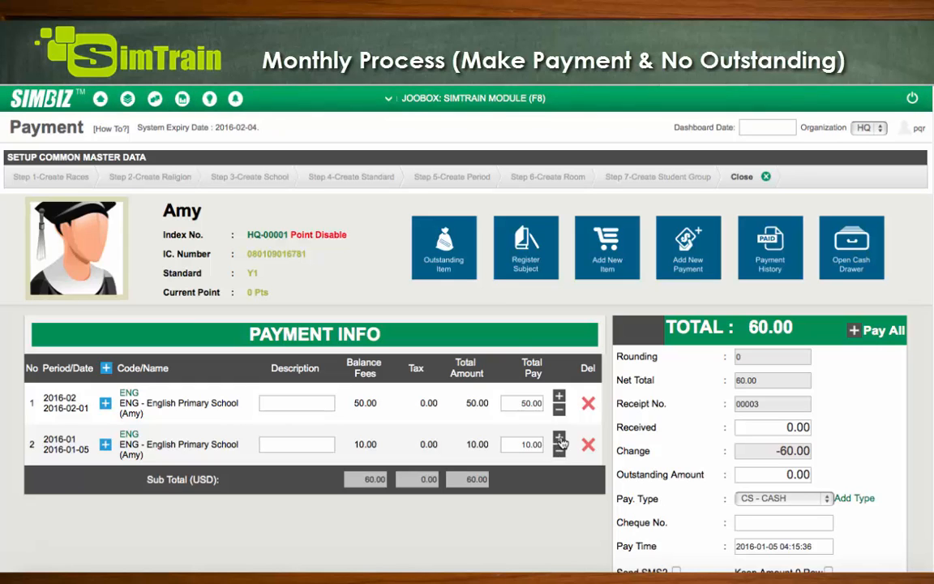
left_click(784, 429)
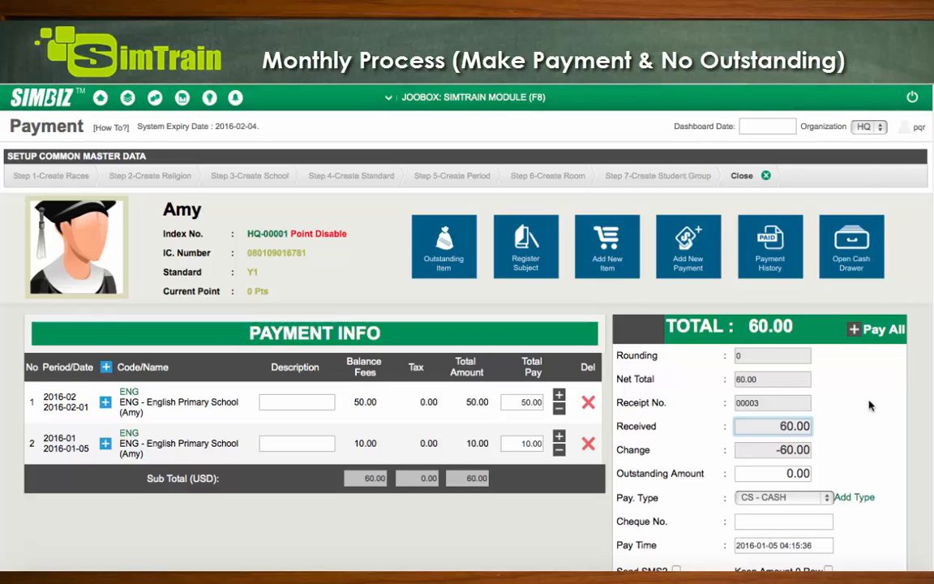
left_click(855, 330)
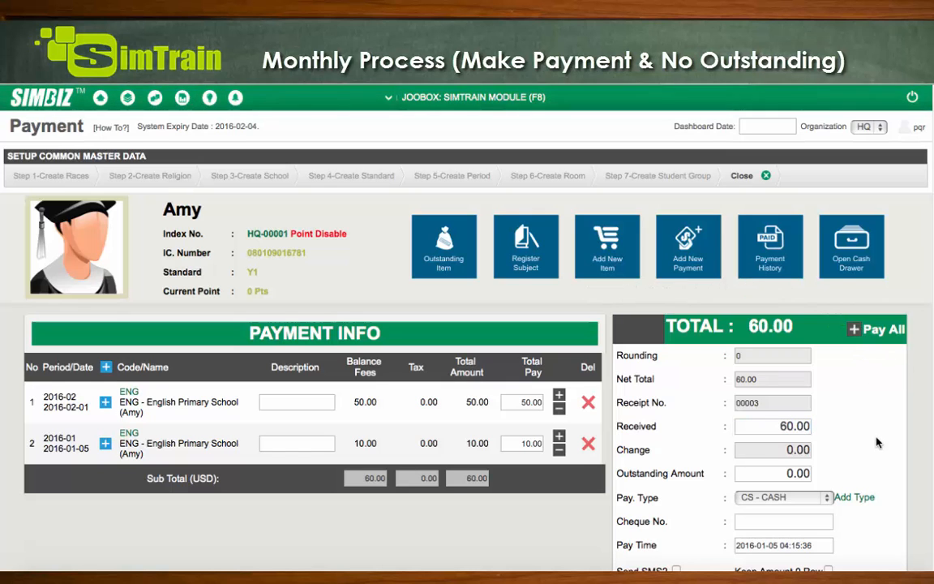
Complete the student's payment and review the paid items and totals on the official receipt
scroll(876, 440, "down", 3)
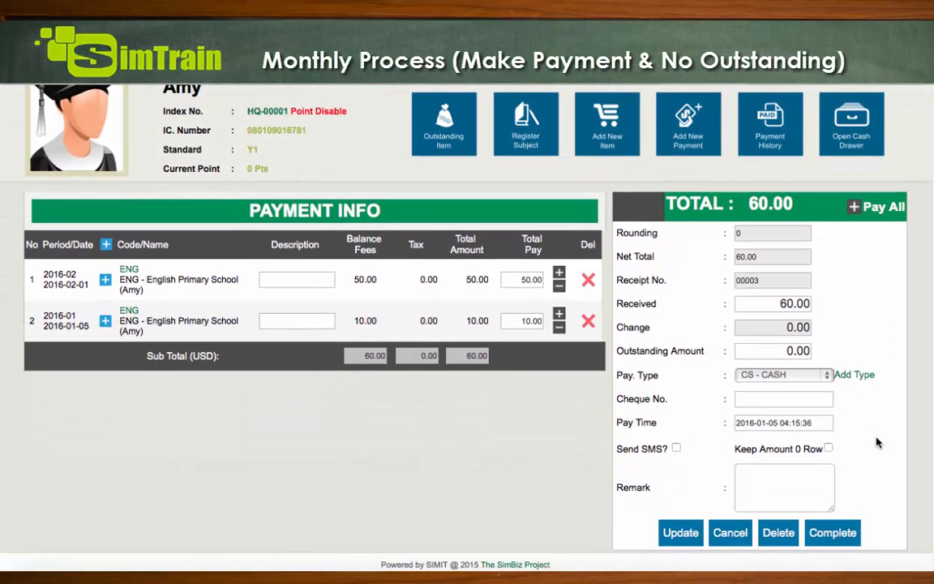
left_click(831, 532)
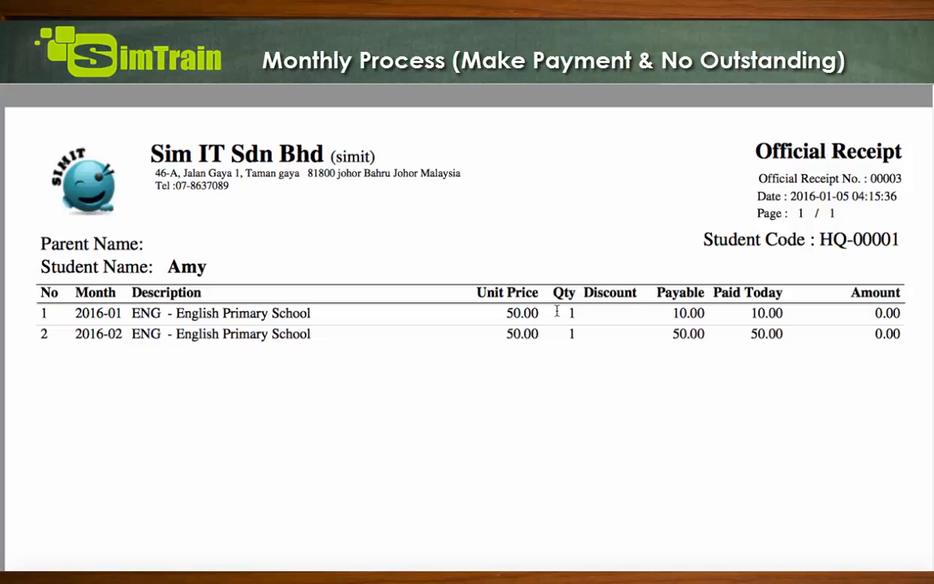
scroll(557, 312, "down", 2)
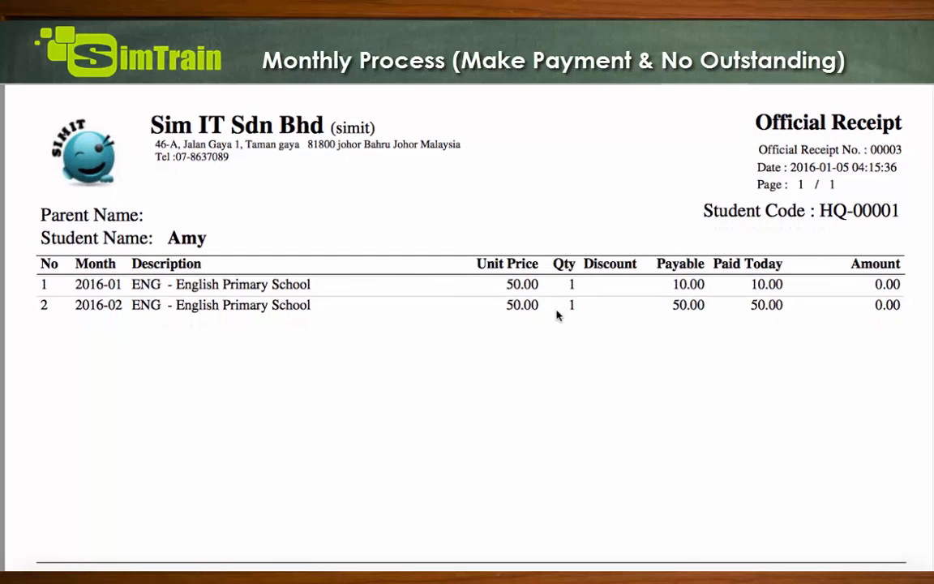
scroll(557, 315, "down", 4)
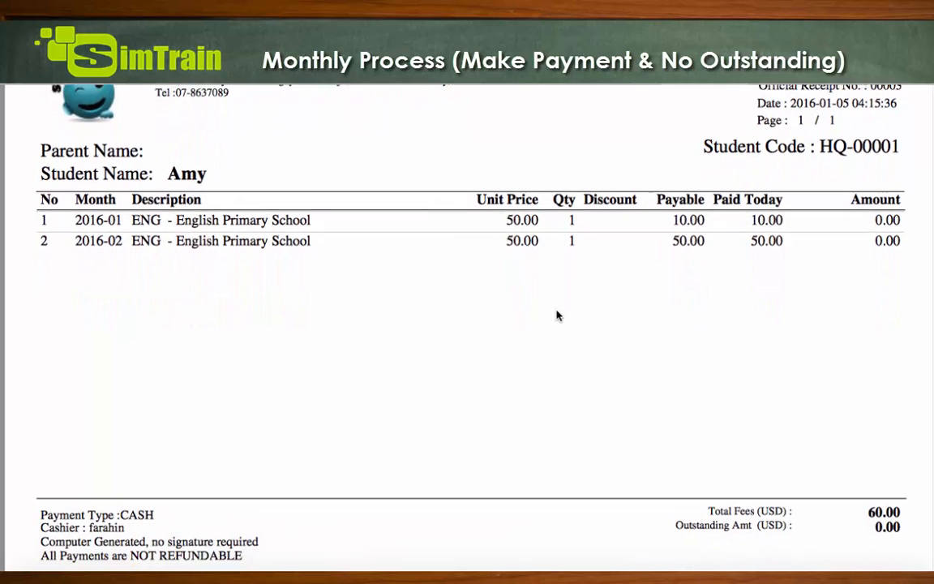
scroll(557, 315, "down", 4)
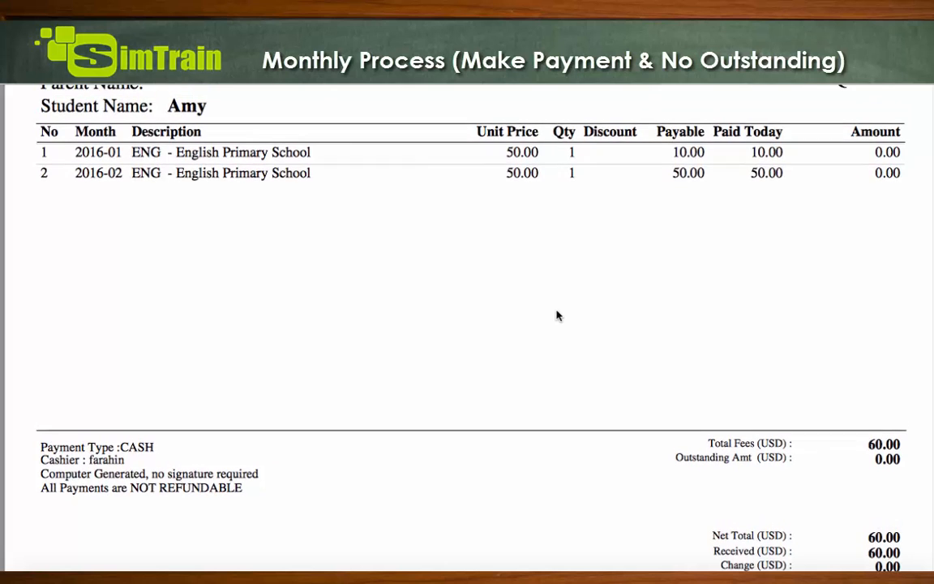
scroll(558, 316, "up", 9)
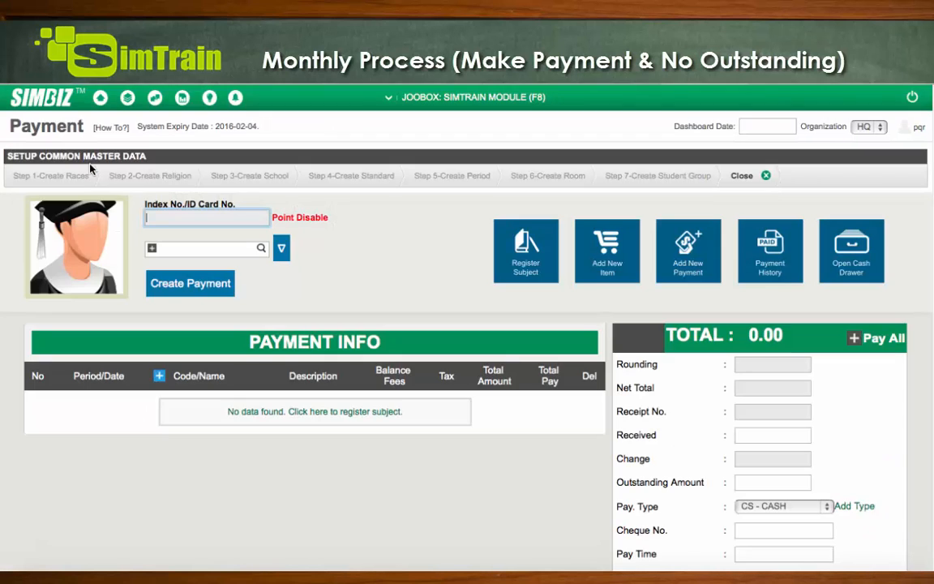
Return to the home dashboard and check the Outstanding Payment and Collection Vs Payment widgets
left_click(101, 103)
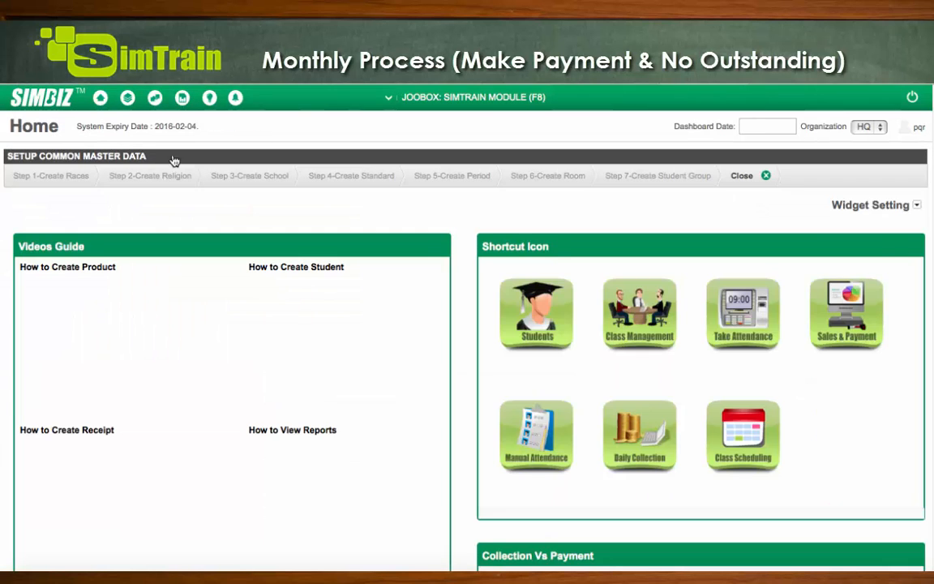
scroll(248, 365, "down", 3)
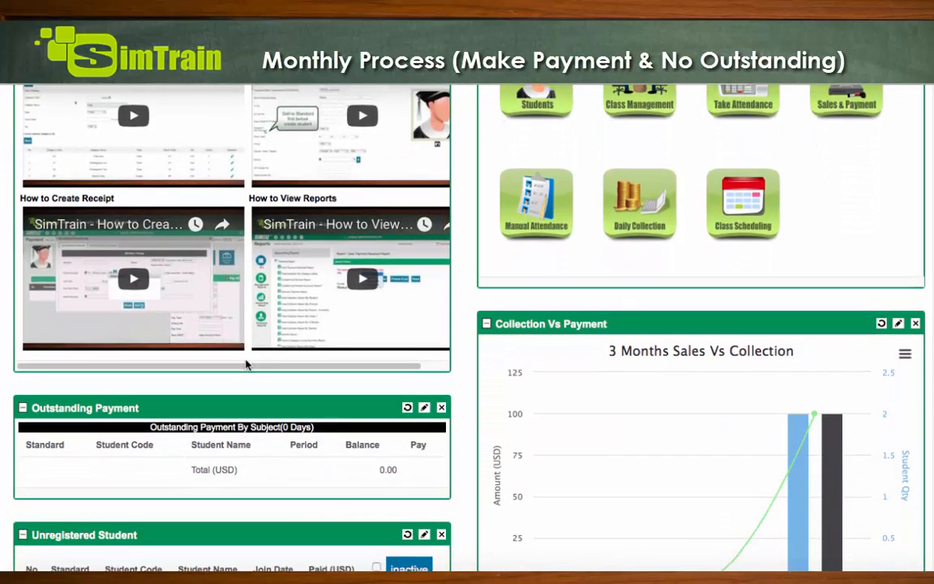
scroll(246, 363, "down", 2)
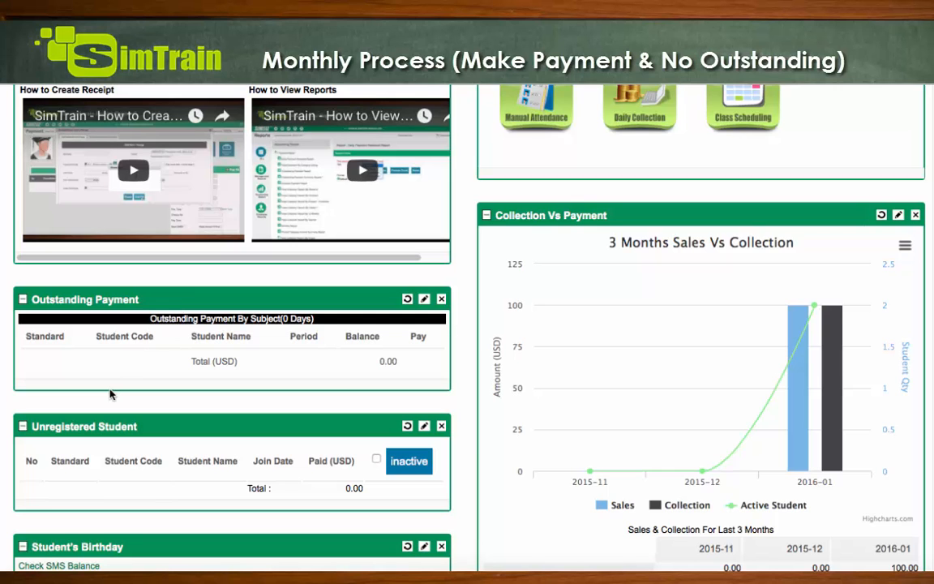
scroll(149, 373, "down", 2)
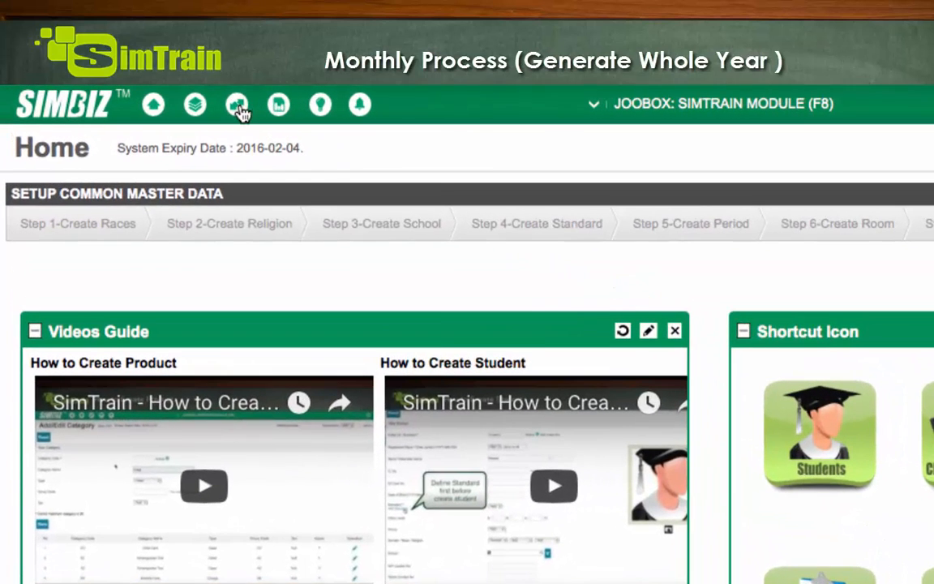
Search the tuition classes in Add/Edit Tuition Class for period range 2016-01 to 2016-01 and review the listed classes
left_click(240, 110)
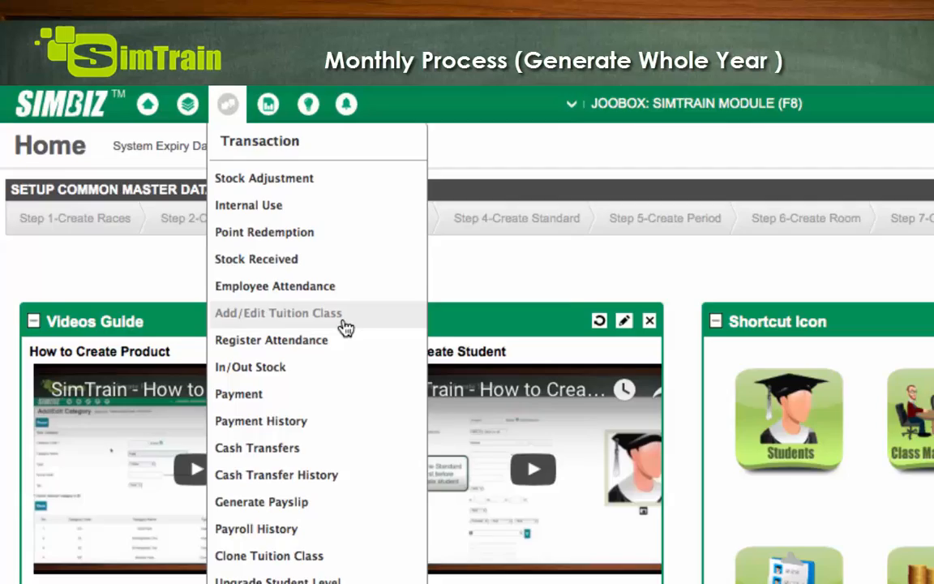
left_click(289, 322)
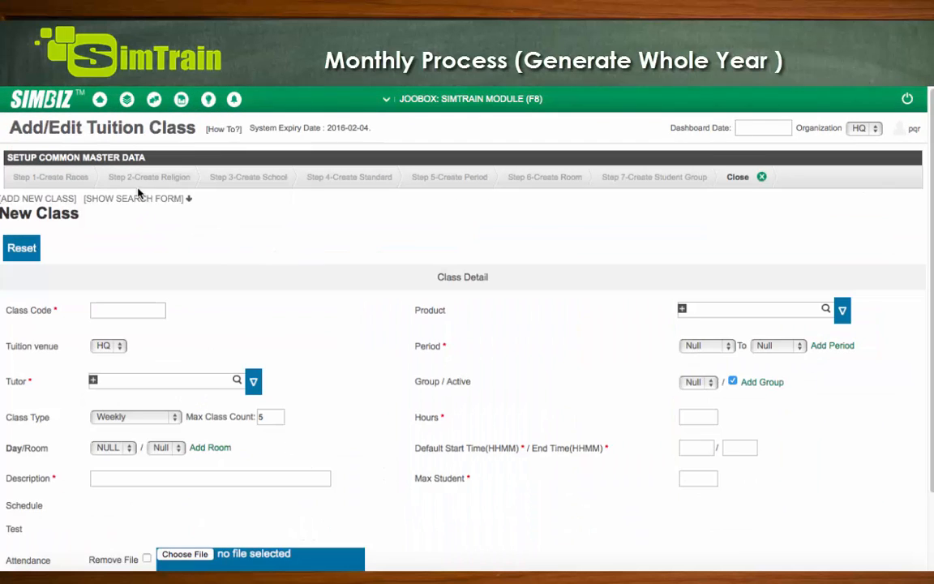
left_click(135, 200)
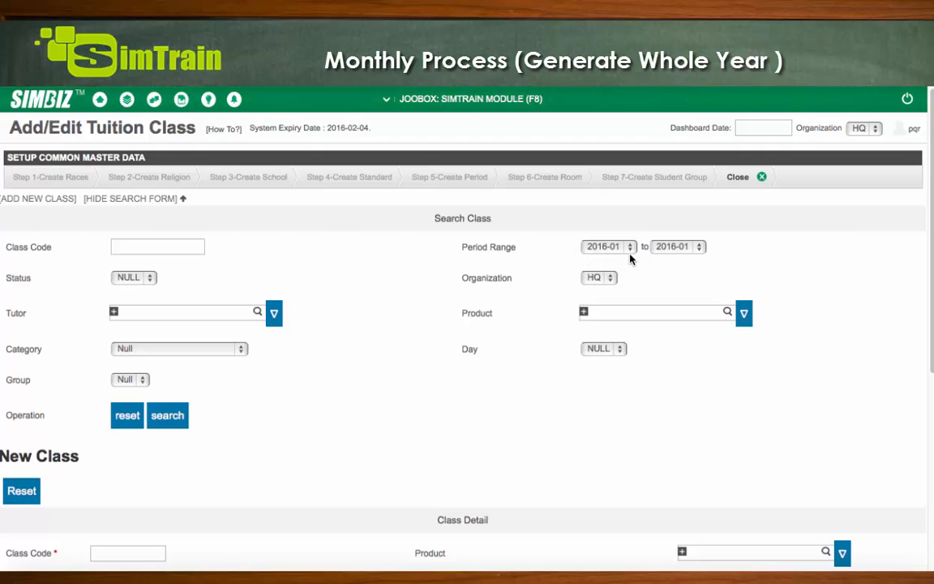
left_click(169, 417)
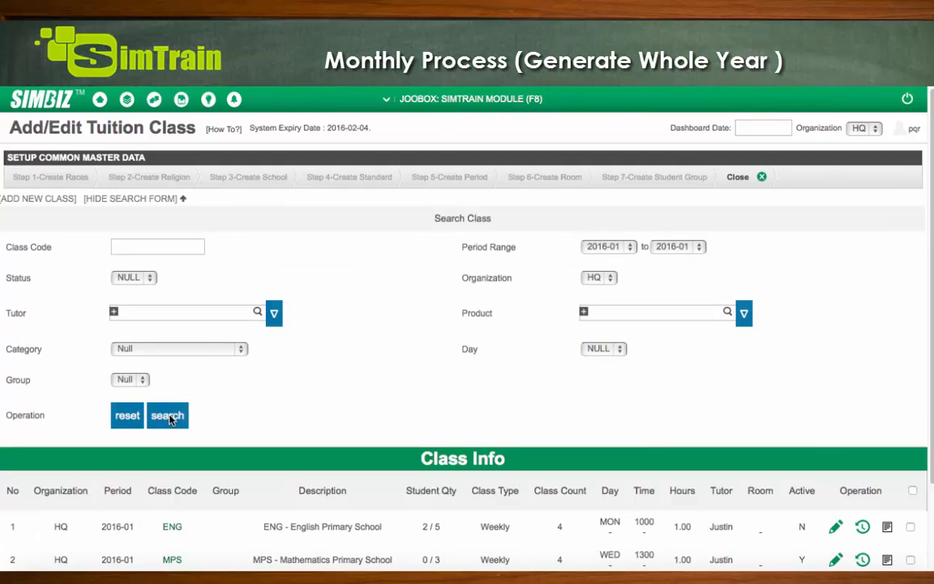
scroll(316, 409, "down", 2)
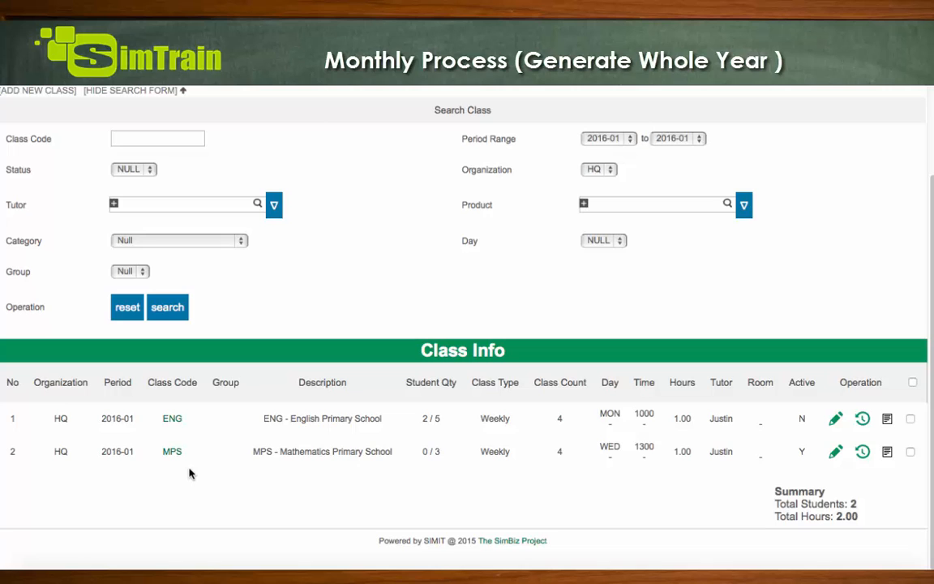
Generate the MPS - Mathematics Primary School class of period 2016-01 for the whole year
left_click(911, 451)
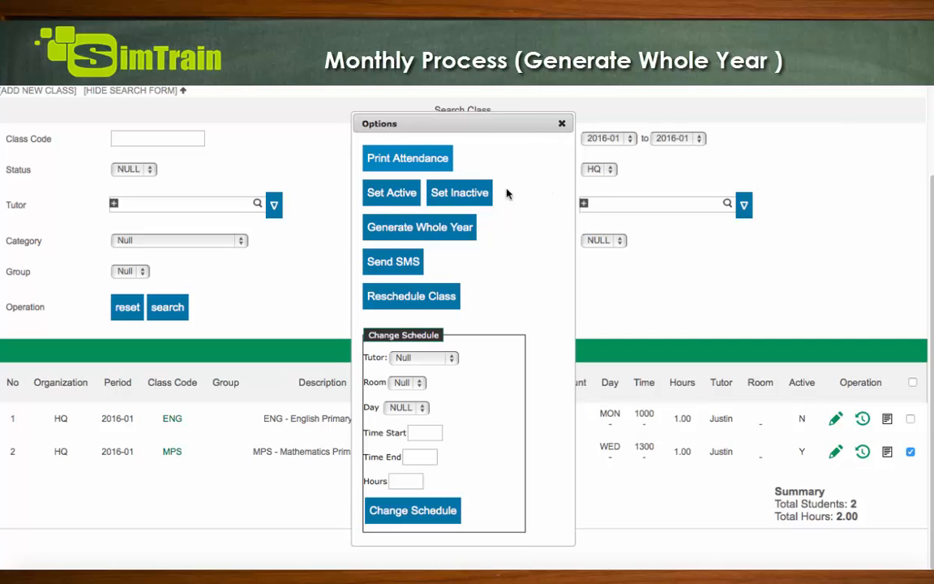
left_click(461, 234)
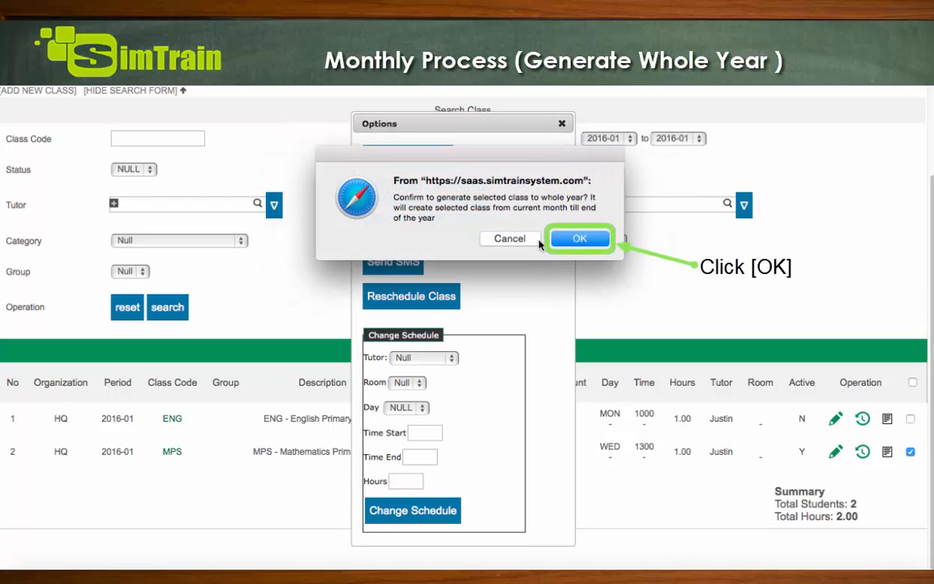
left_click(579, 238)
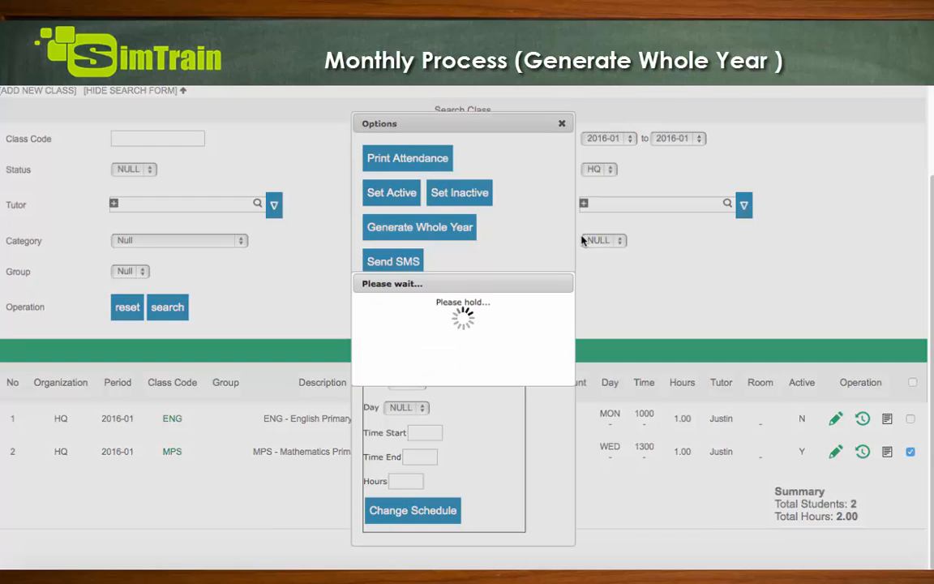
Search the tuition classes for period range 2016-07 to 2016-07 and check the listed classes
scroll(547, 356, "down", 1)
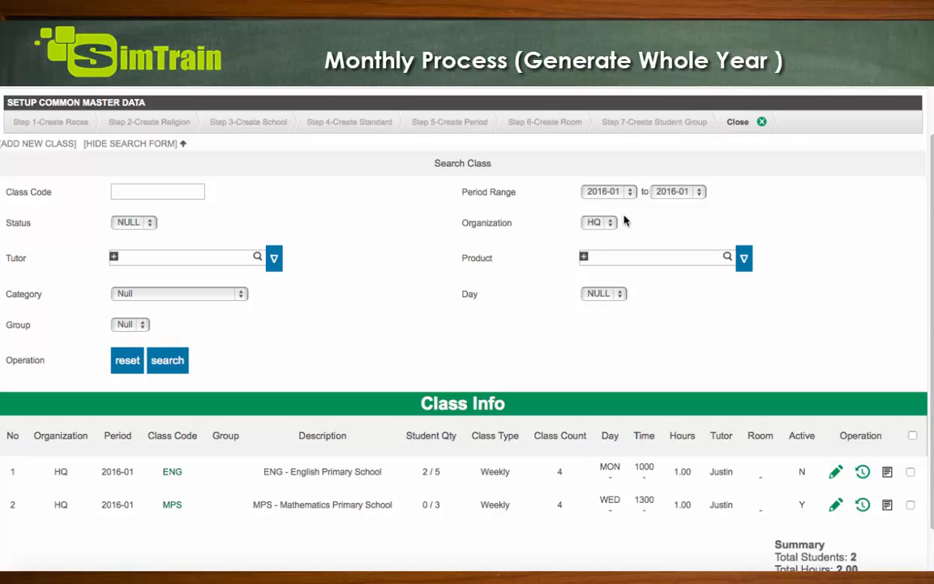
left_click(632, 192)
left_click(167, 361)
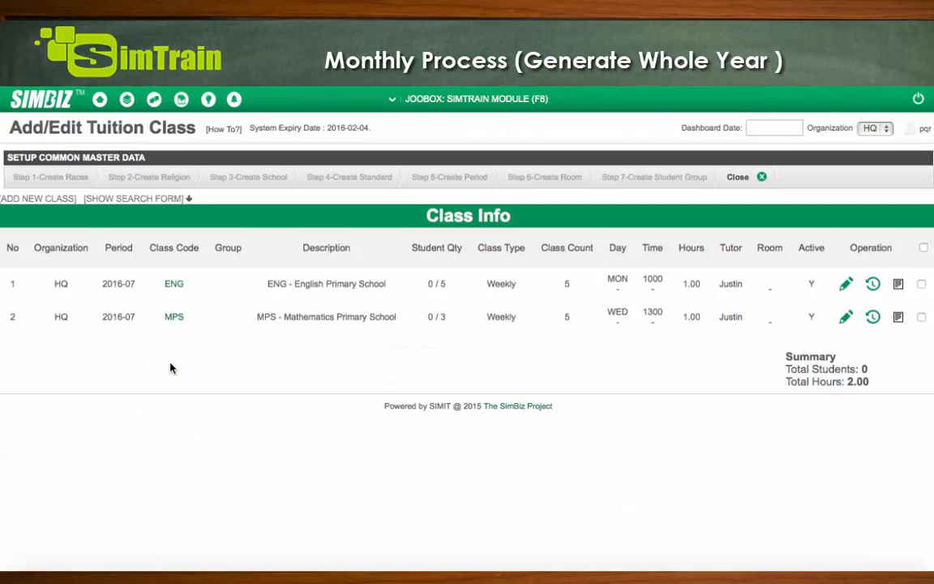
scroll(366, 405, "down", 2)
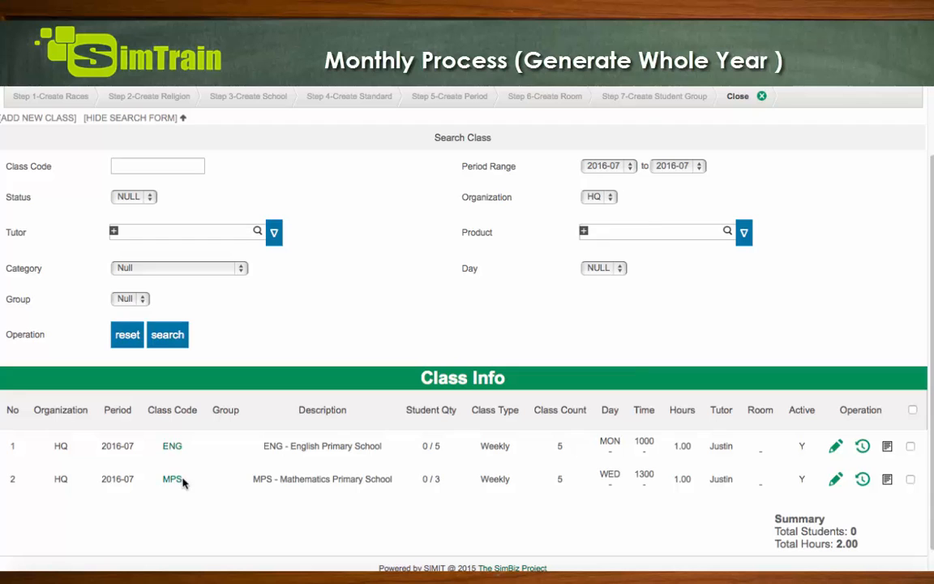
Search the tuition classes for period range 2016-10 to 2016-10 and review the listed classes
left_click(616, 166)
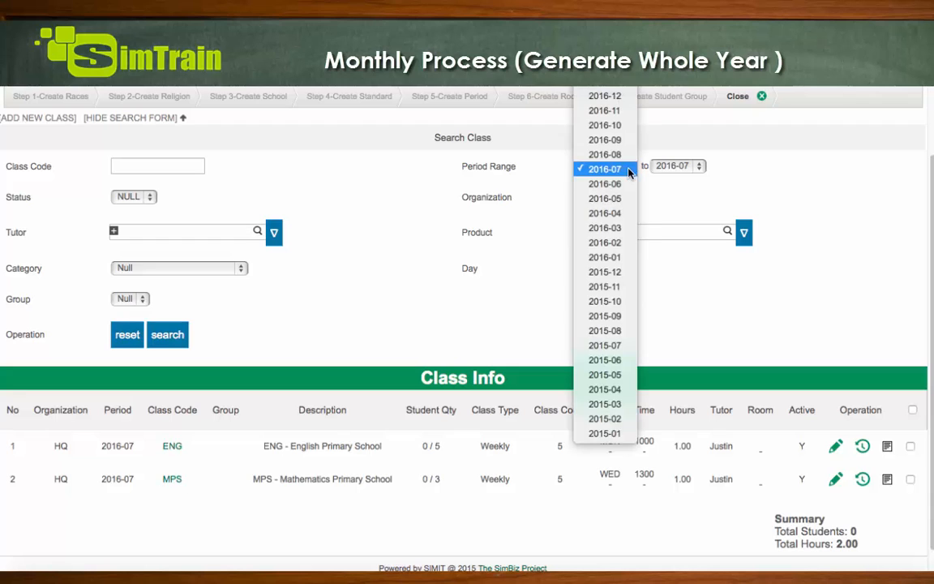
left_click(621, 125)
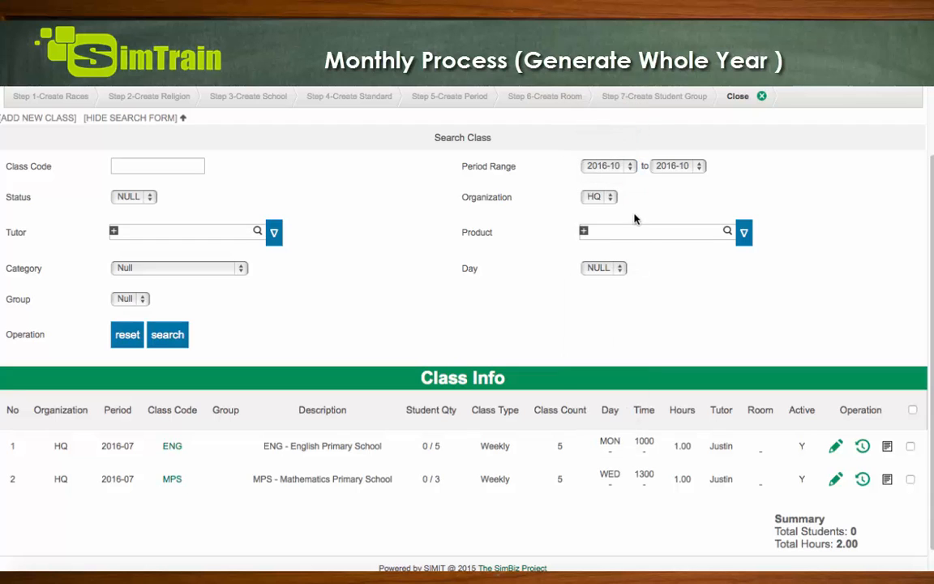
left_click(164, 348)
scroll(256, 436, "down", 2)
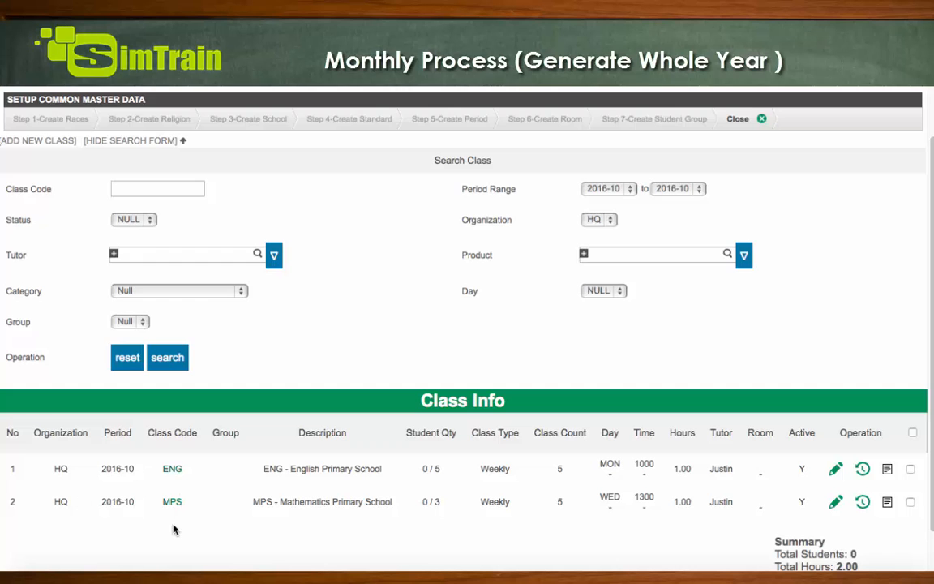
scroll(371, 286, "up", 1)
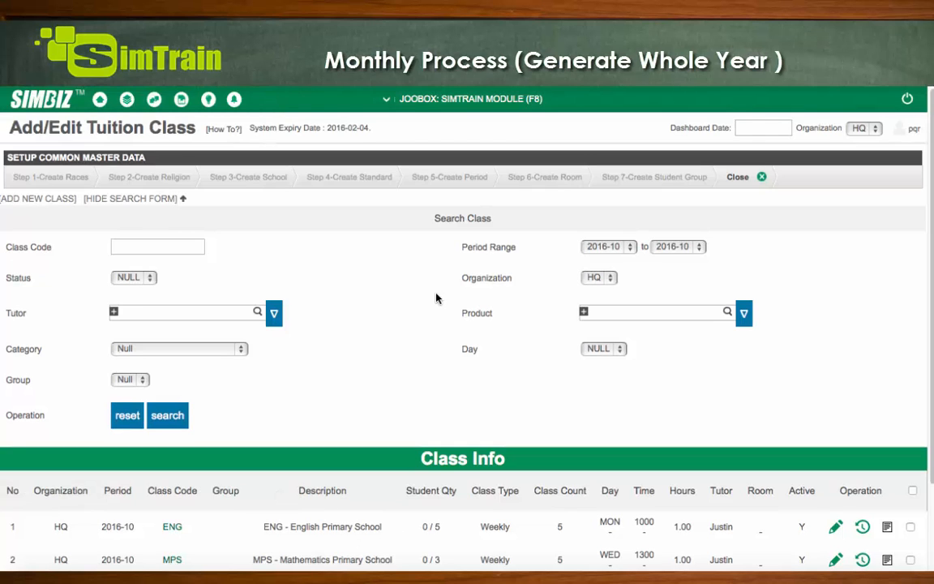
scroll(436, 299, "down", 1)
scroll(435, 298, "up", 1)
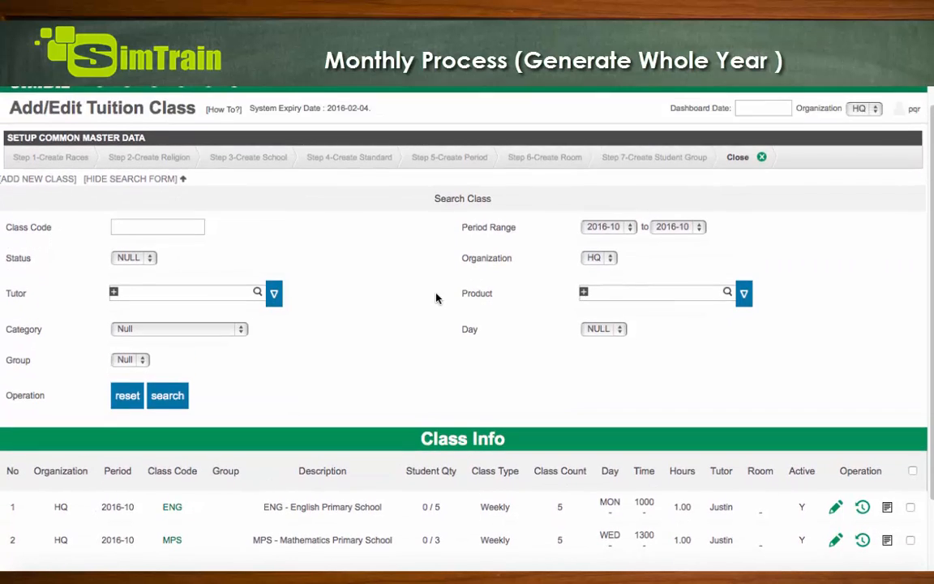
scroll(435, 298, "up", 1)
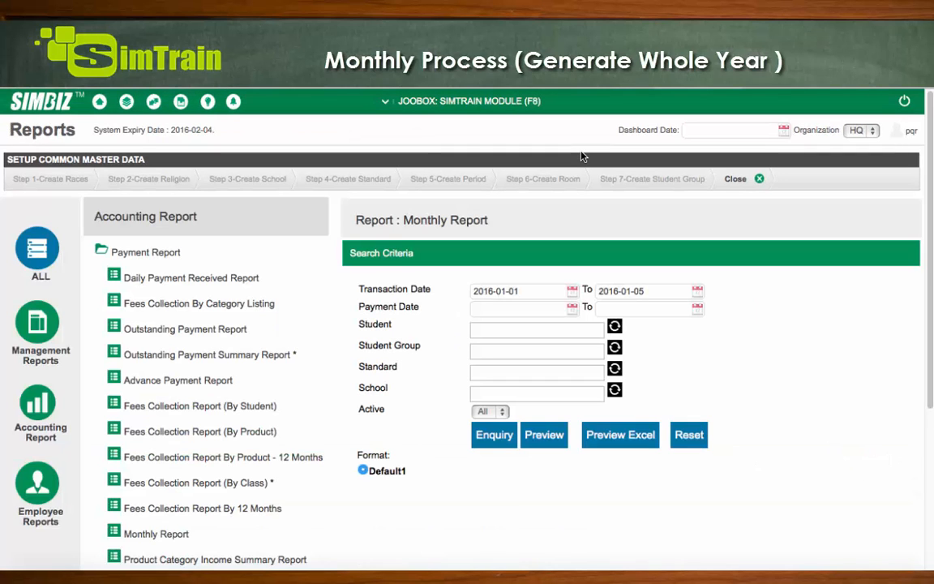